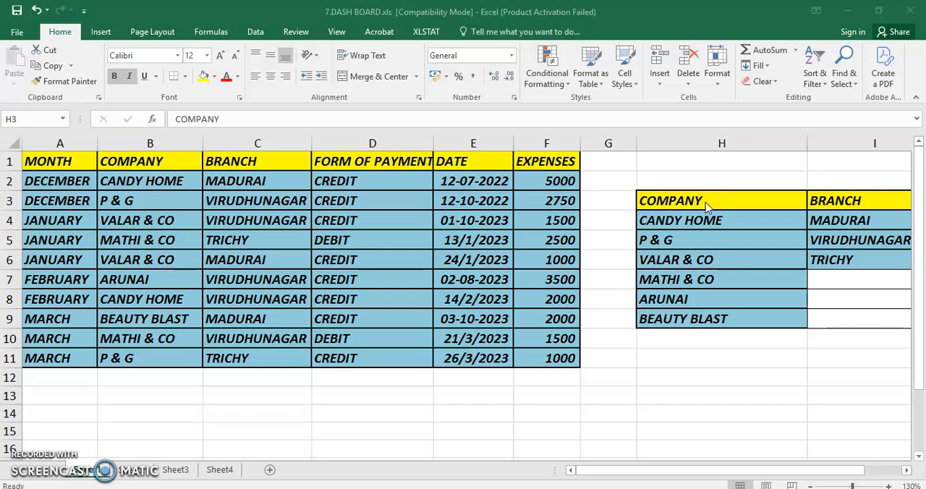
left_click(262, 415)
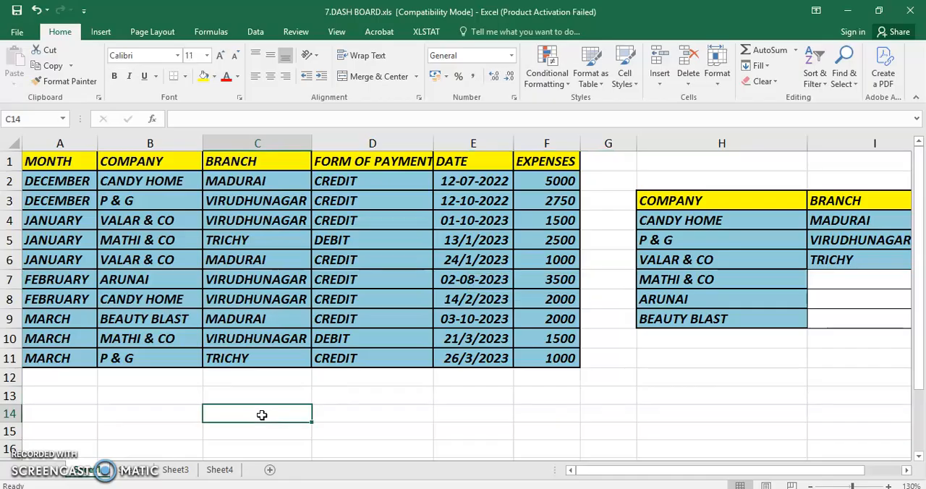
left_click(257, 33)
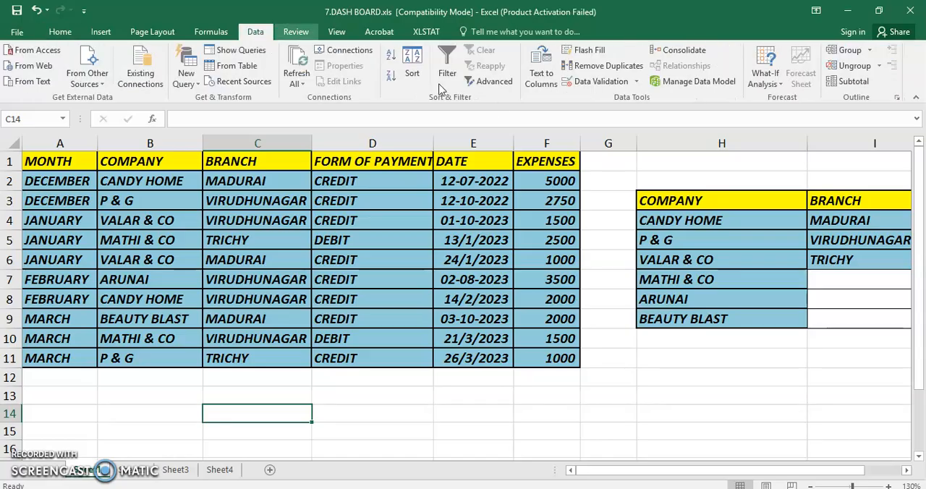
left_click(494, 81)
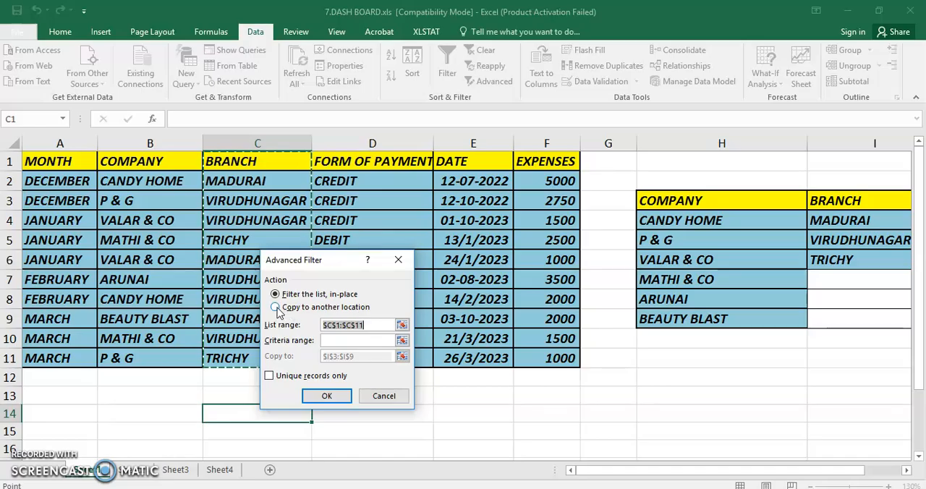
left_click(276, 308)
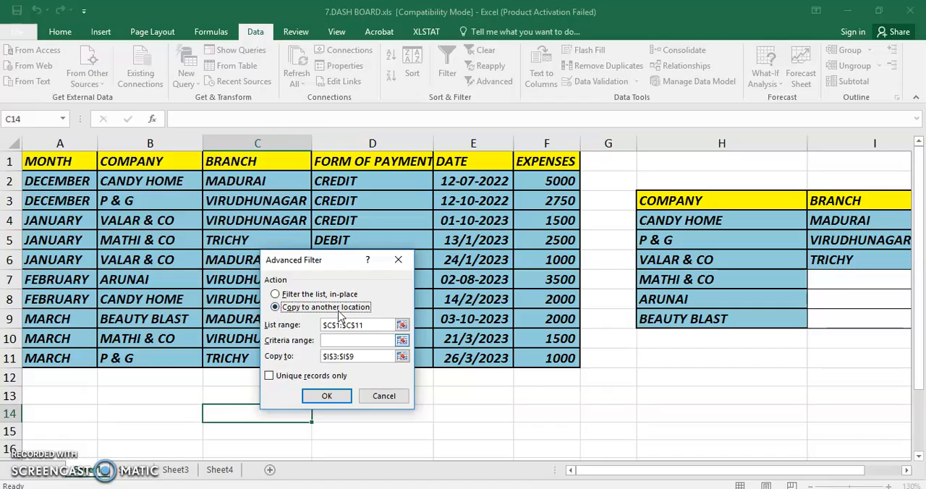
left_click(401, 325)
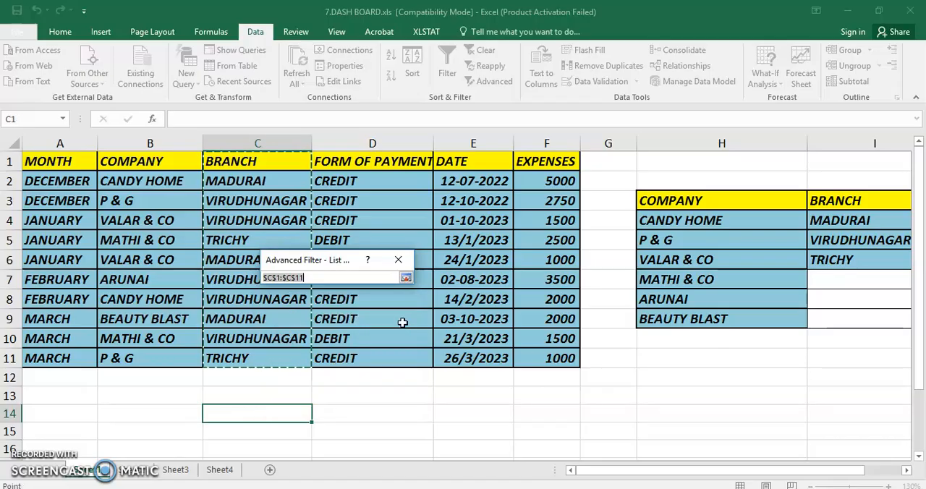
left_click(147, 164)
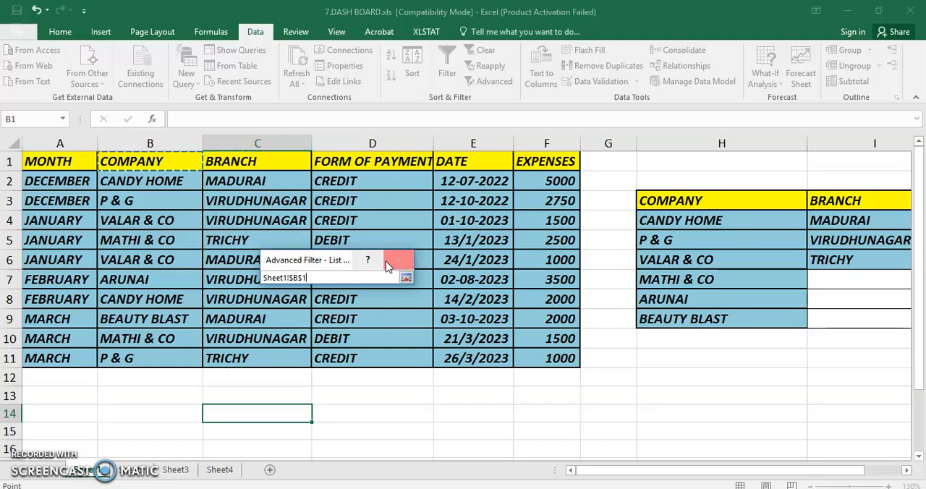
left_click(405, 279)
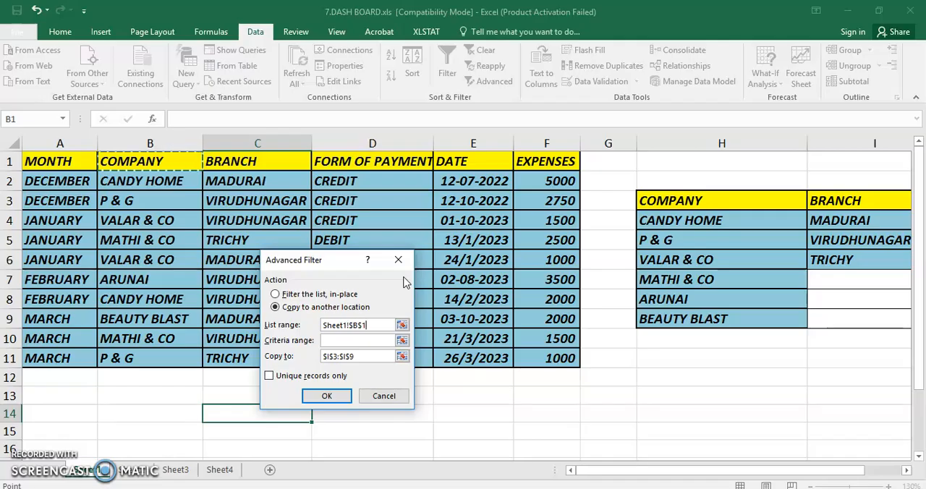
left_click(384, 397)
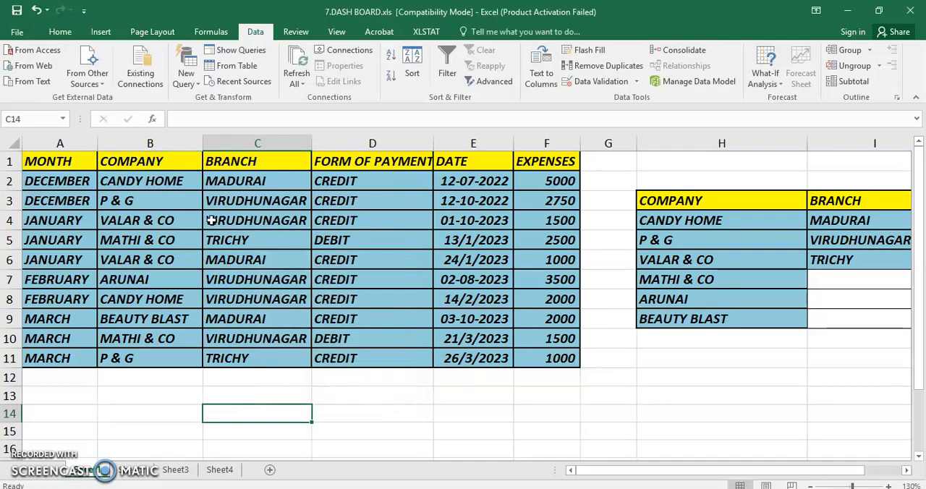
Set up an Advanced Filter that copies to another location, with the COMPANY column B1:B11 as the list range.
left_click(170, 159)
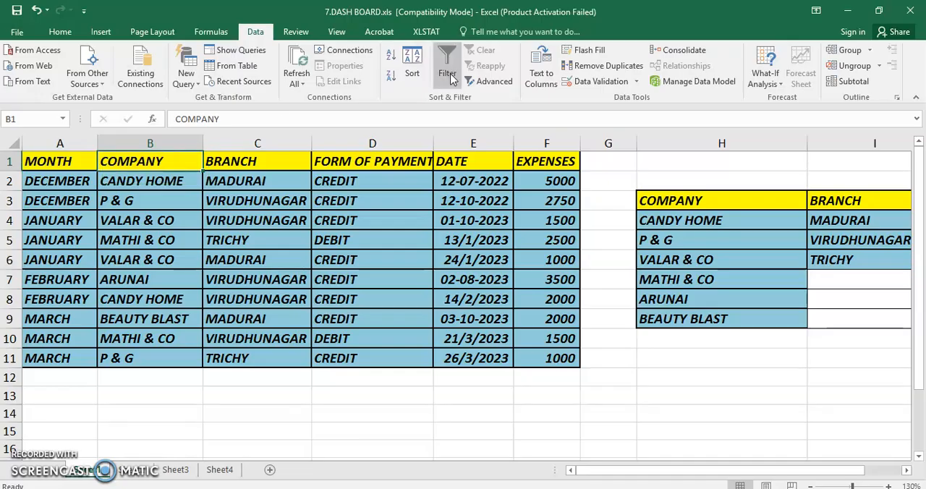
left_click(483, 81)
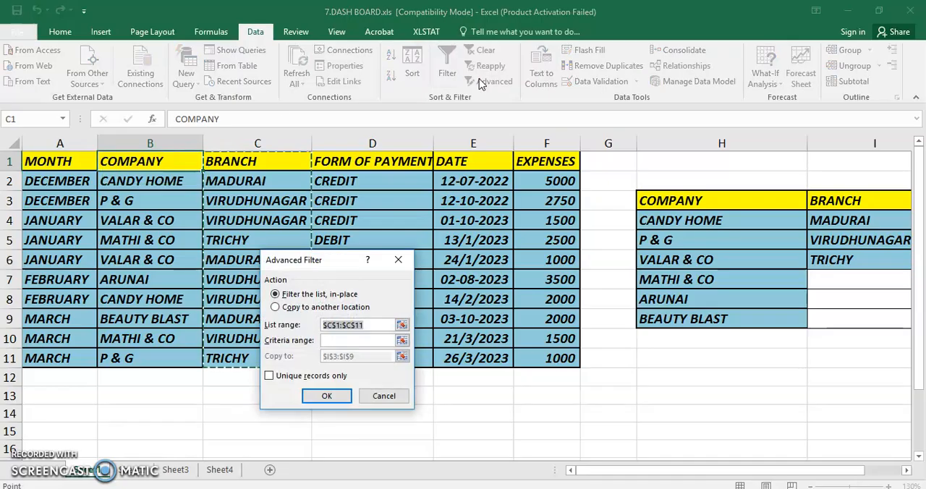
left_click(288, 308)
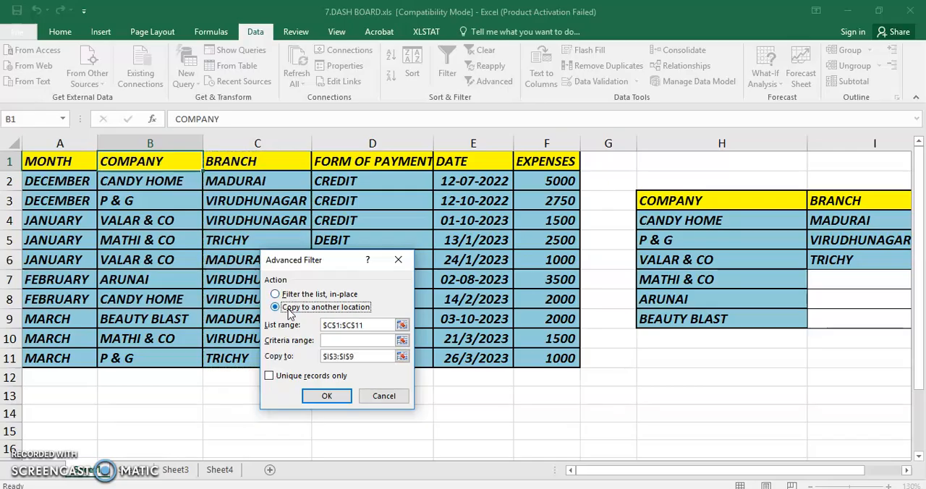
left_click(401, 325)
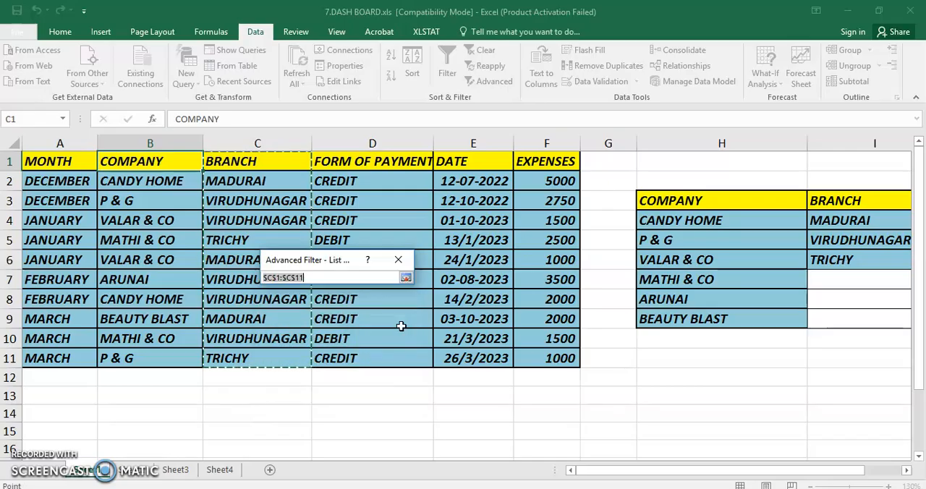
left_click_drag(165, 166, 154, 358)
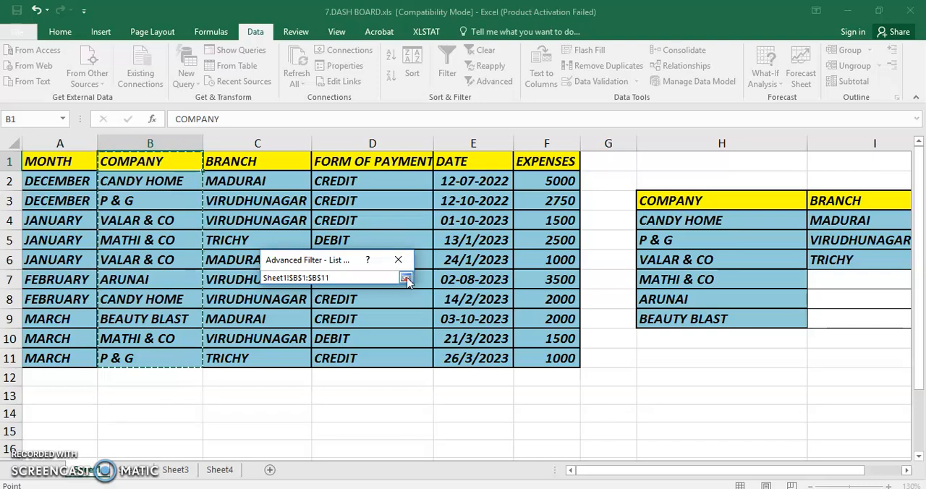
left_click(405, 278)
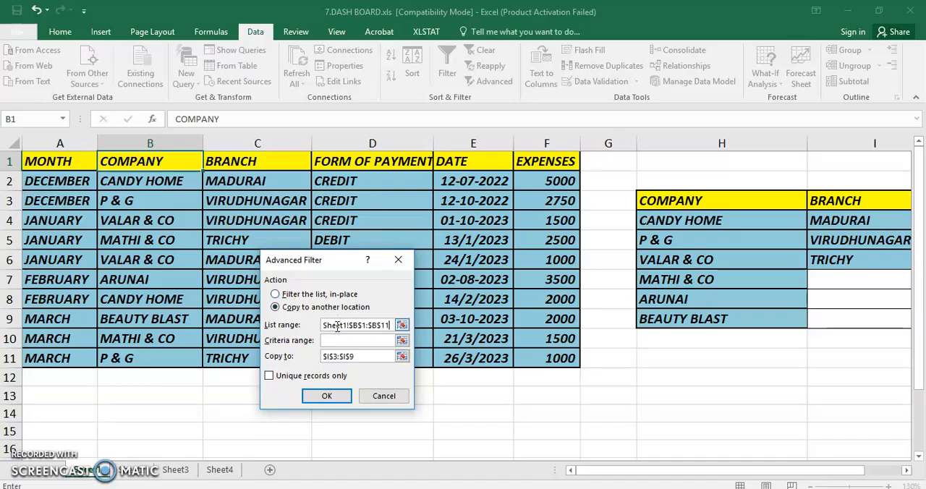
Set the copy destination to D14:D22, restrict it to unique records only, and run the company filter.
left_click(402, 357)
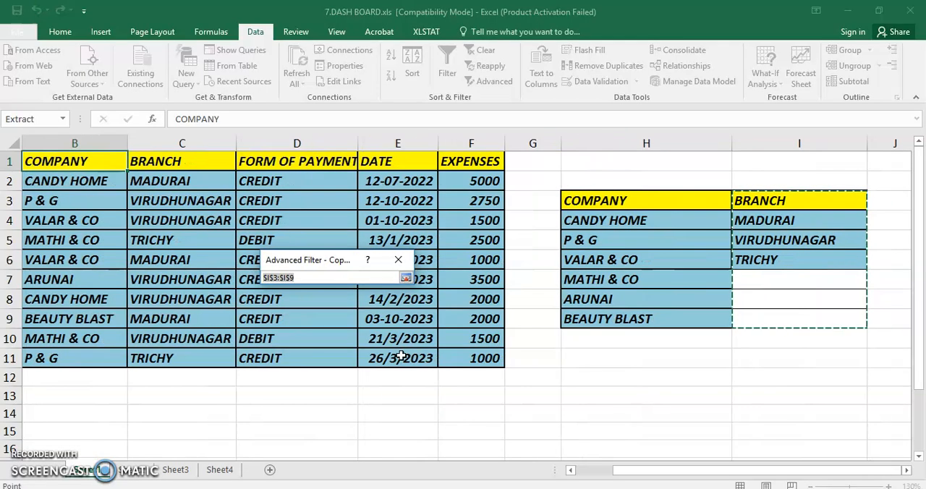
left_click_drag(258, 413, 268, 469)
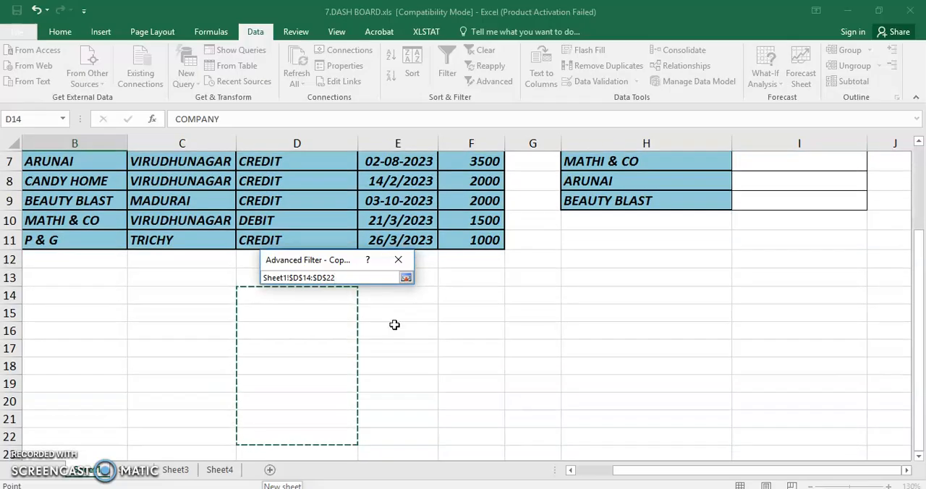
left_click(405, 279)
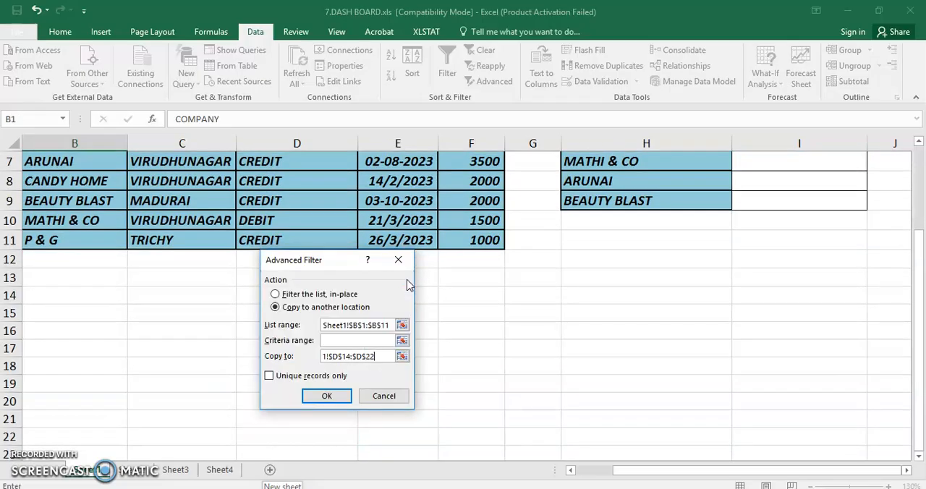
left_click(269, 376)
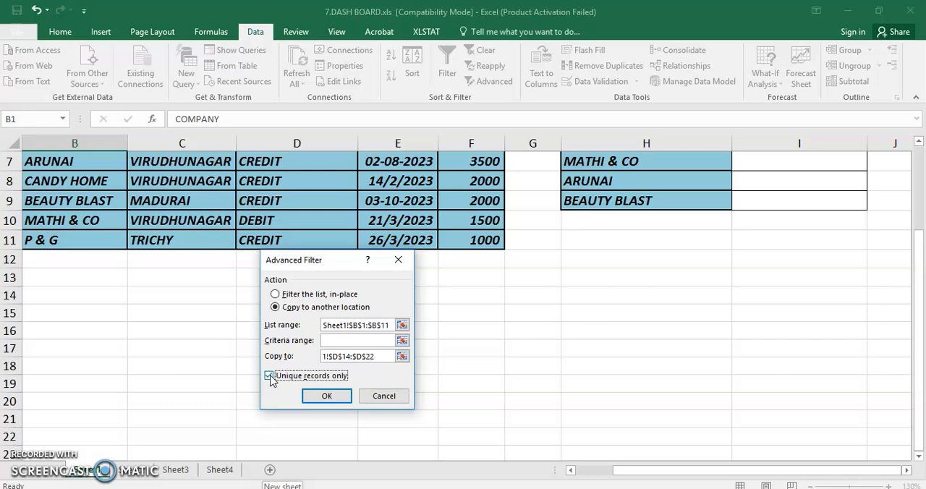
left_click(325, 397)
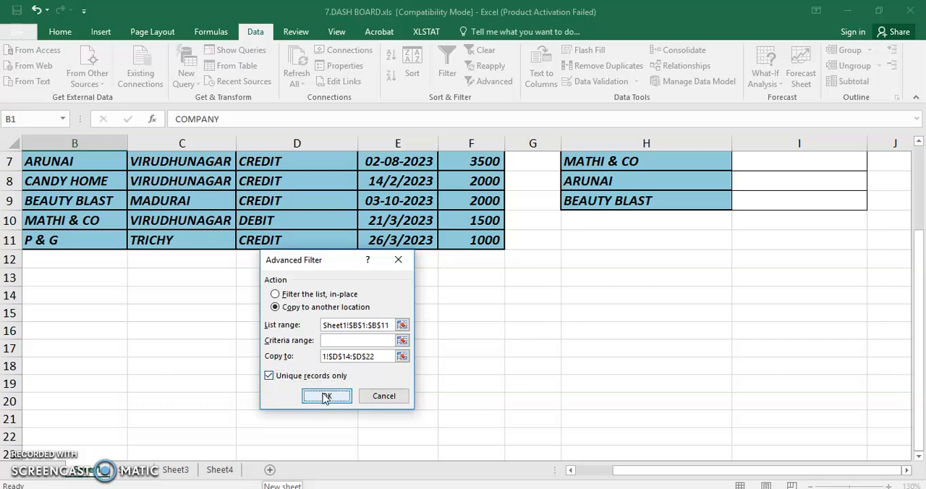
scroll(322, 392, "up", 2)
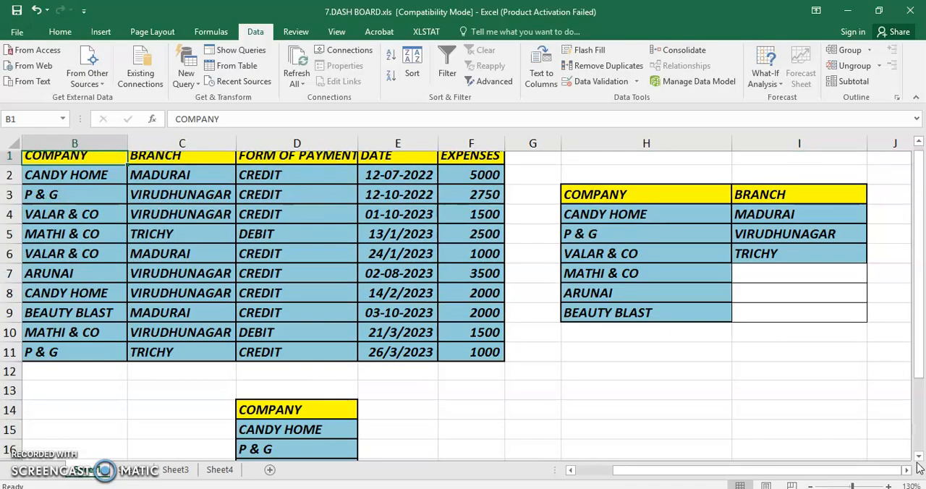
scroll(920, 461, "down", 2)
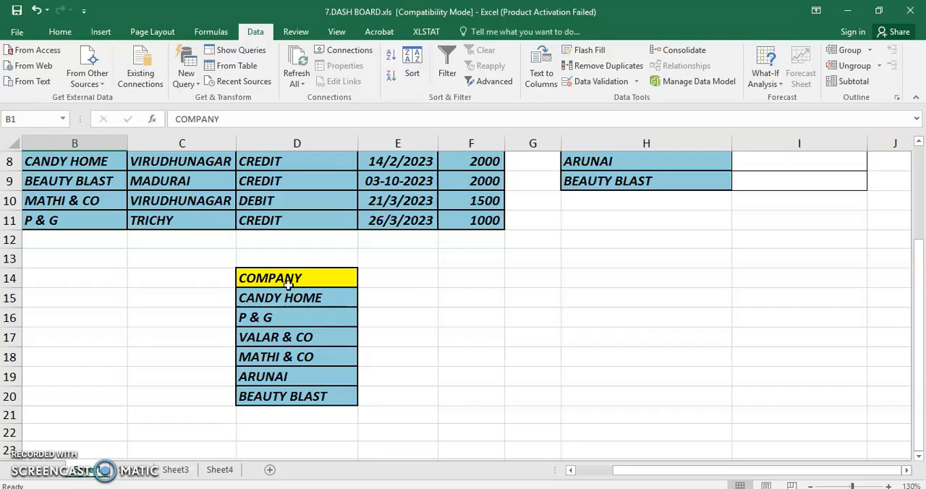
scroll(919, 143, "up", 3)
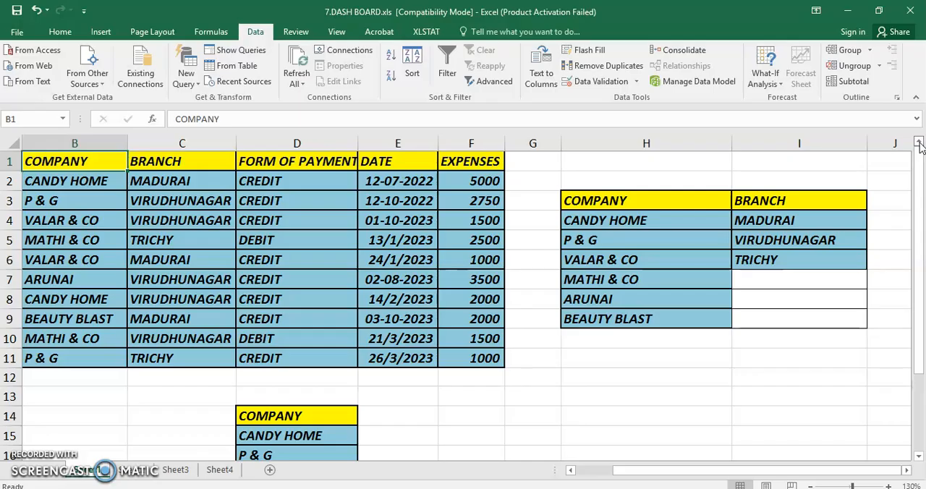
Set up another Advanced Filter that copies to another location, with the BRANCH column C1:C11 as the list range.
left_click(182, 160)
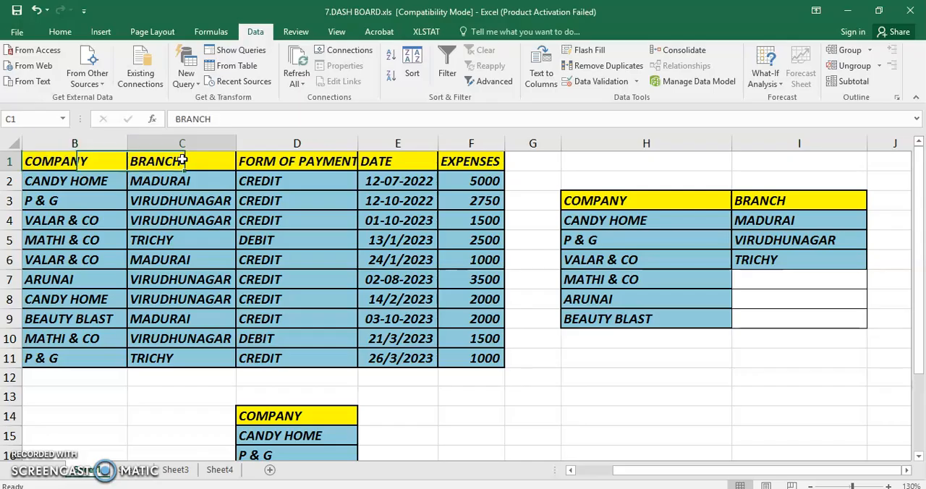
left_click(492, 82)
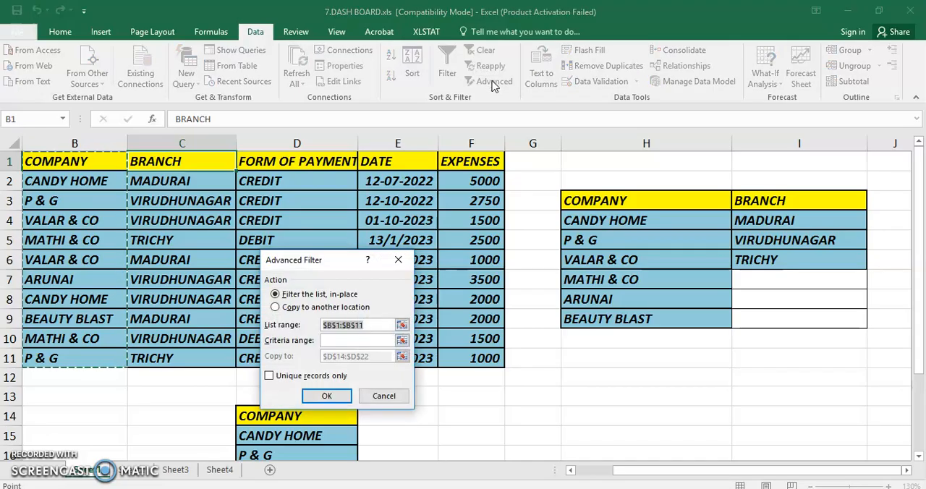
left_click(294, 307)
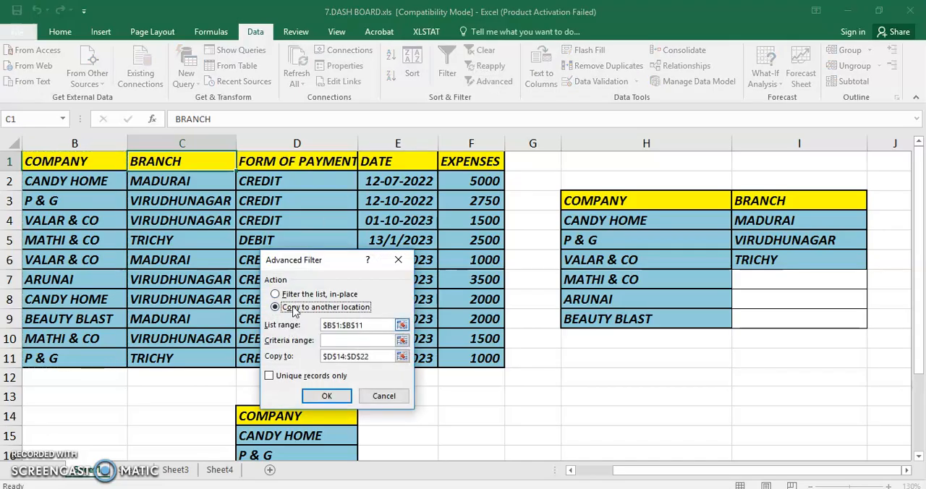
left_click(401, 326)
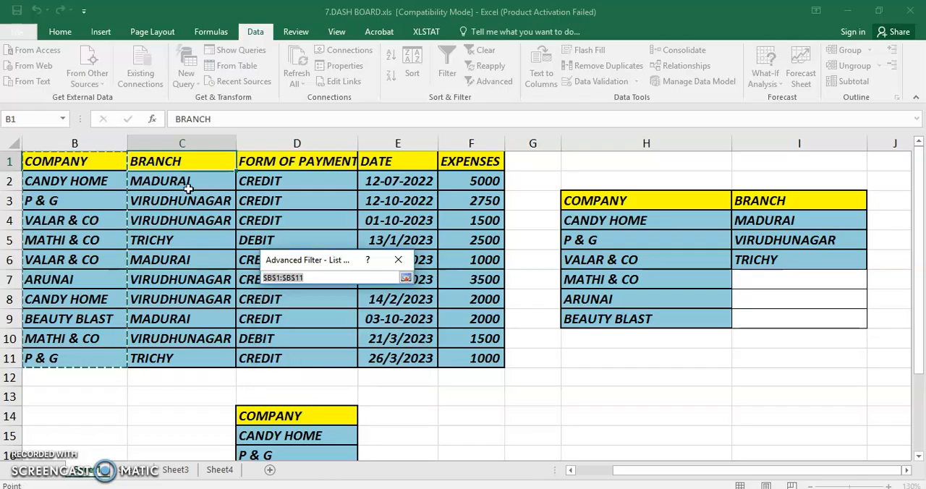
left_click_drag(180, 163, 170, 362)
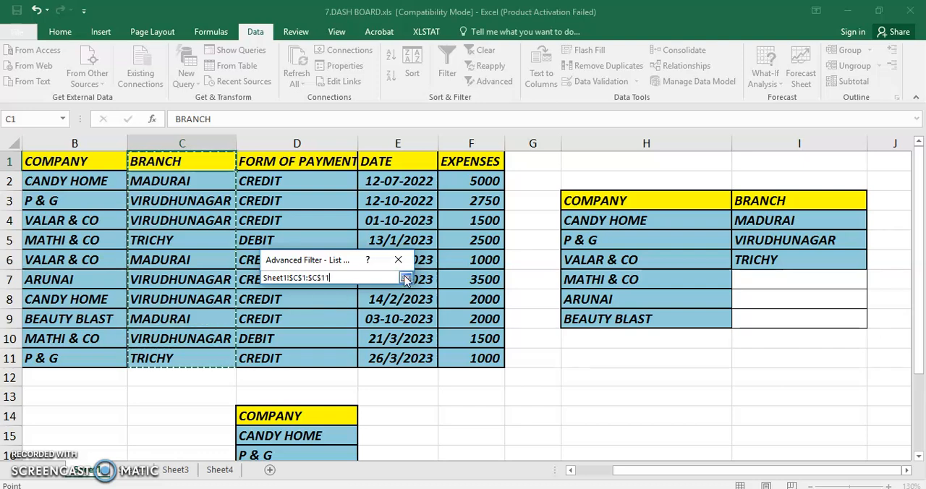
left_click(409, 278)
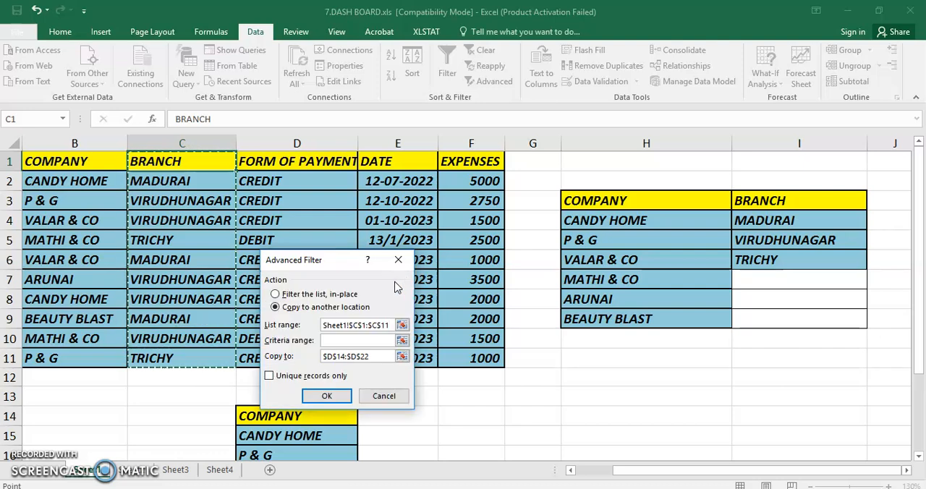
Set the copy destination to E14:E20 beside the extracted company list, restrict it to unique records only, and run the branch filter.
left_click(402, 356)
scroll(400, 355, "down", 2)
left_click_drag(381, 299, 387, 413)
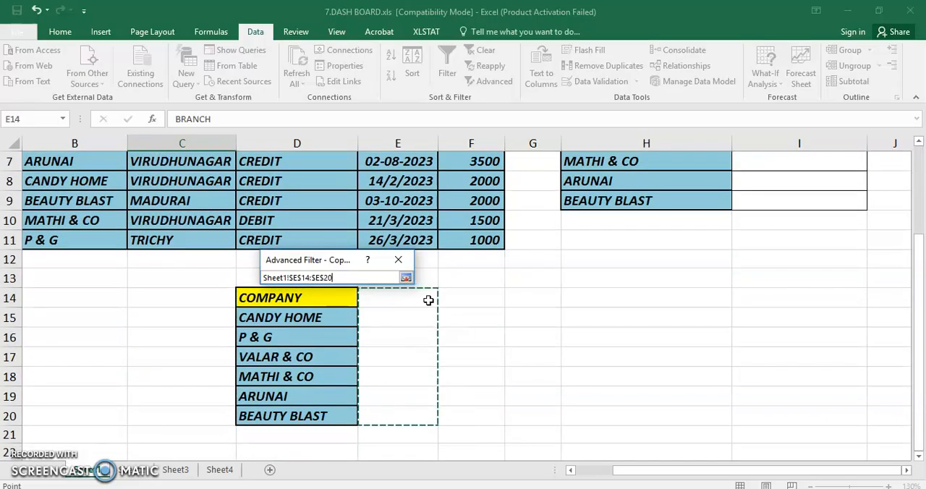
left_click(405, 279)
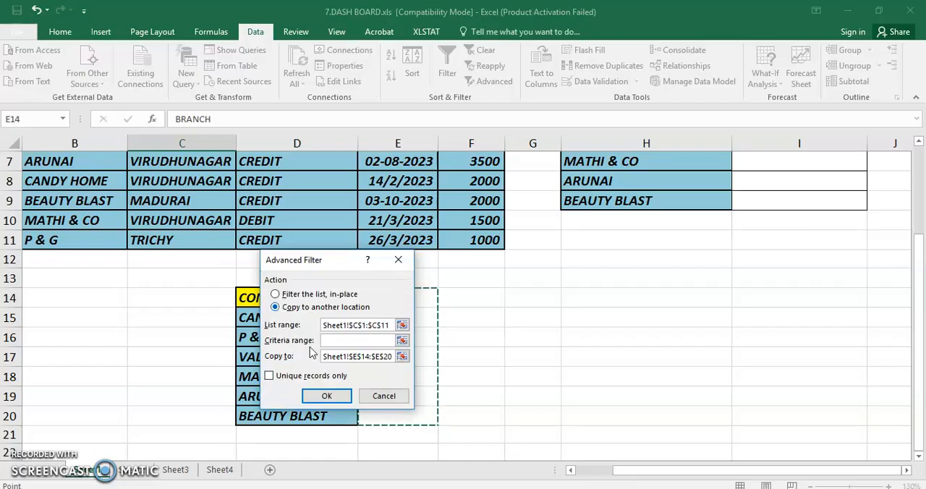
left_click(270, 376)
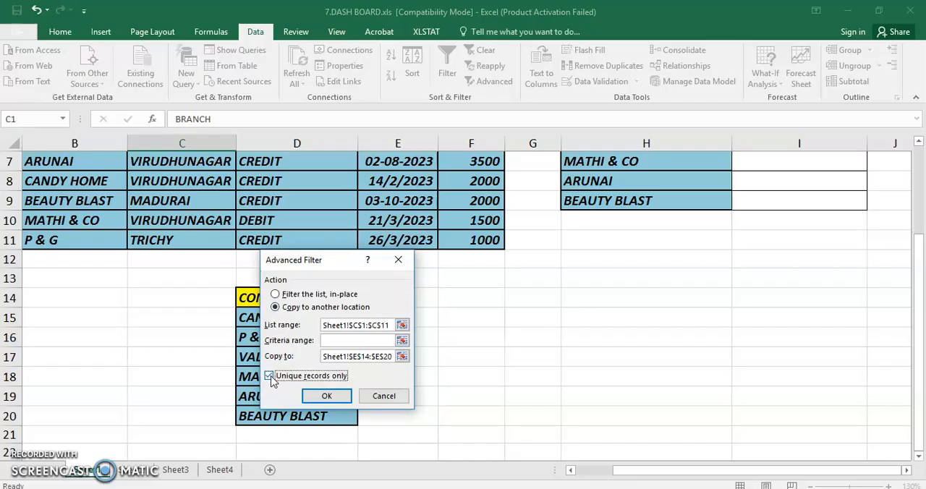
left_click(326, 396)
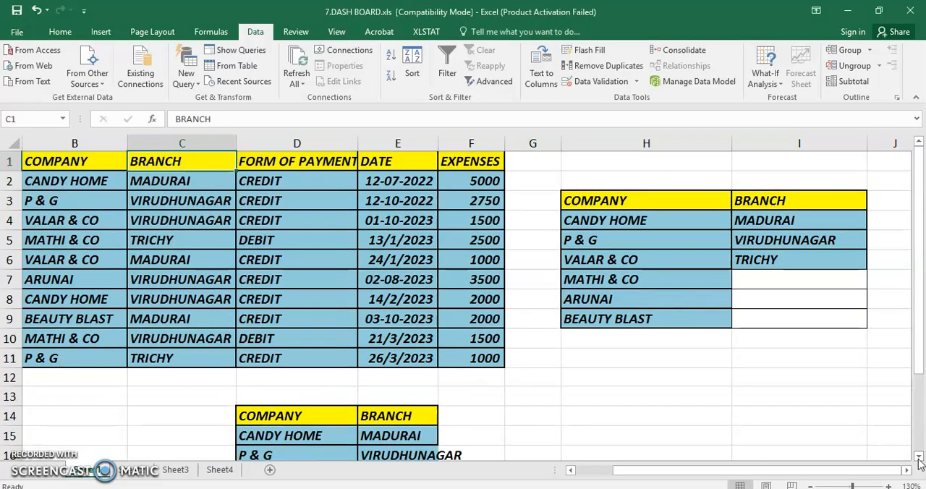
scroll(918, 463, "down", 3)
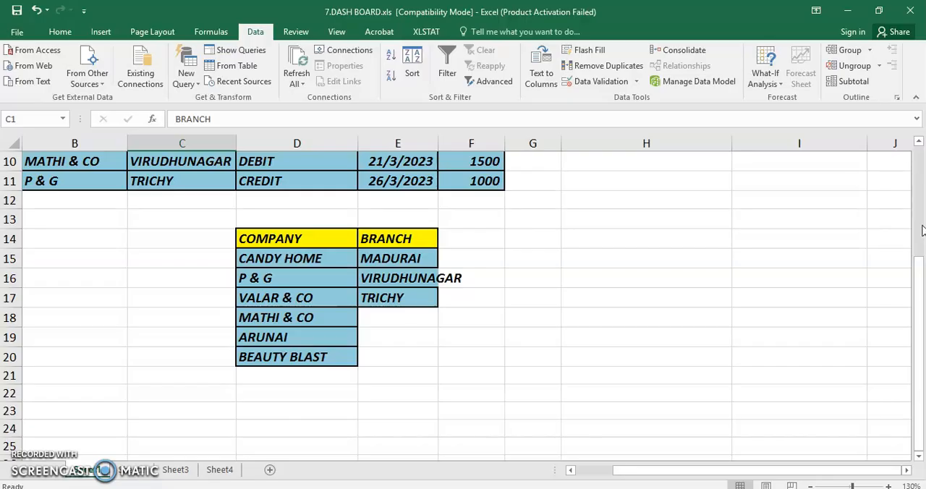
scroll(923, 230, "up", 3)
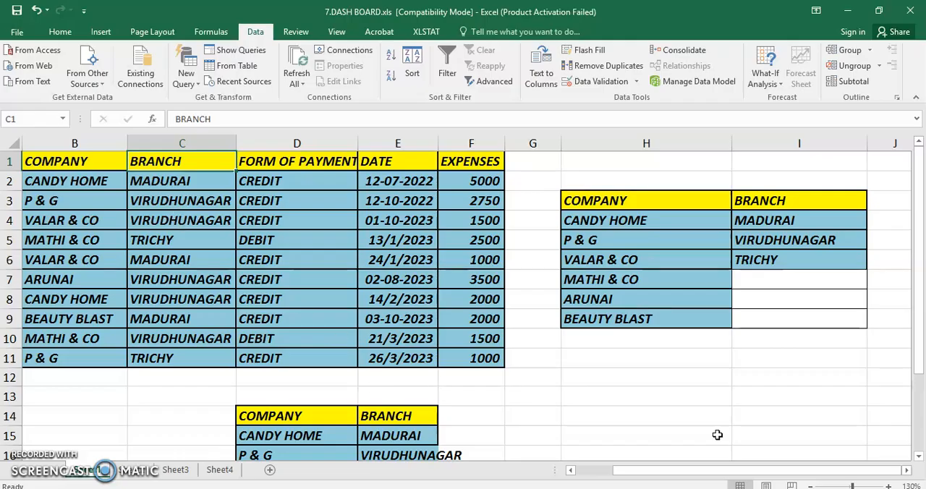
left_click(919, 456)
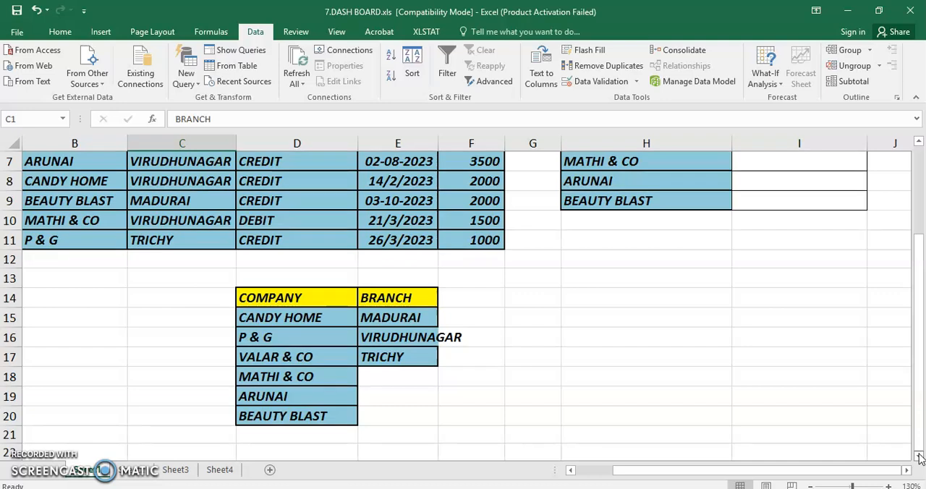
Copy the extracted branch list E14:E17 from Sheet1 to Sheet2, starting at cell B12.
left_click(130, 472)
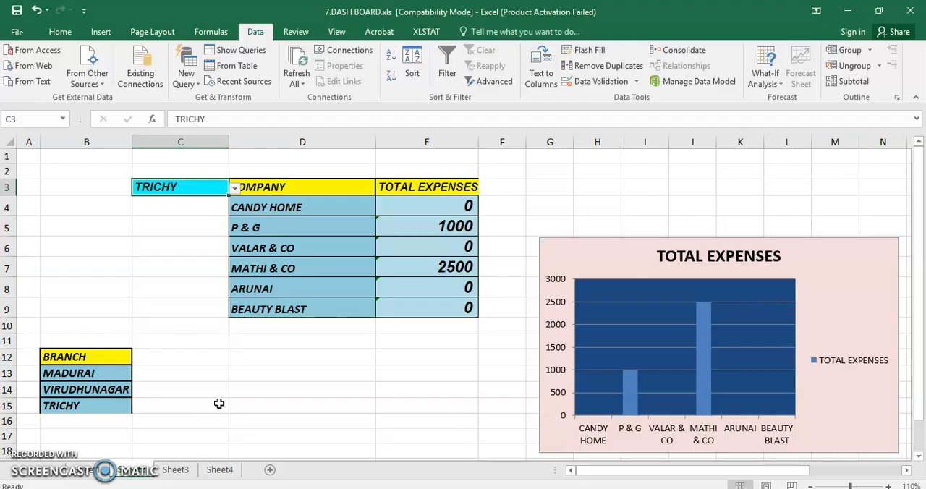
left_click(90, 472)
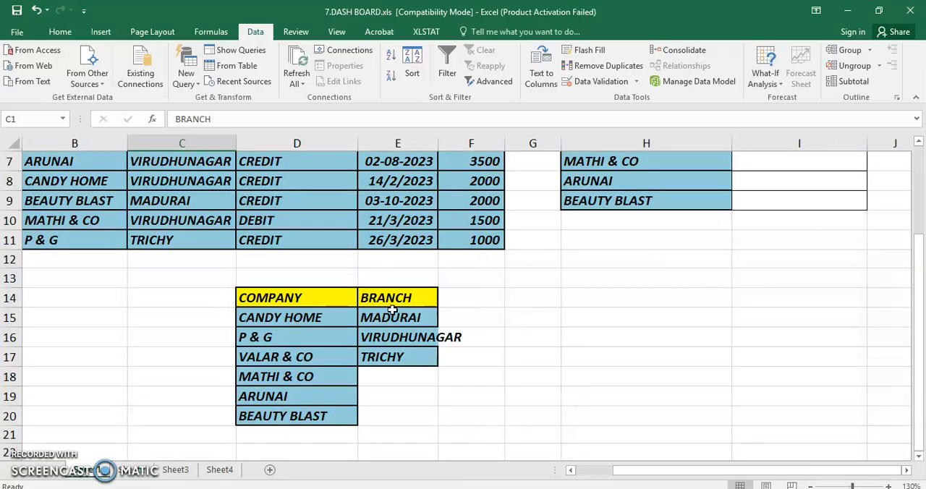
left_click_drag(391, 305, 391, 362)
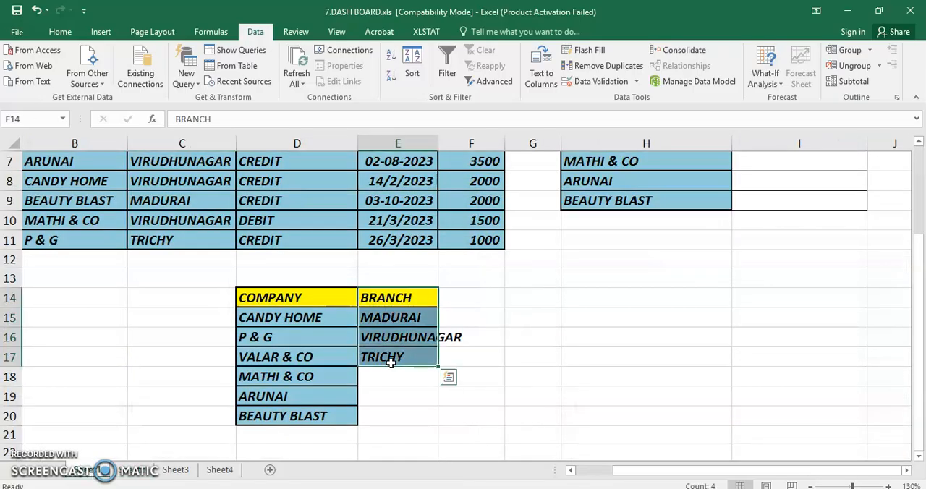
key("ctrl+c")
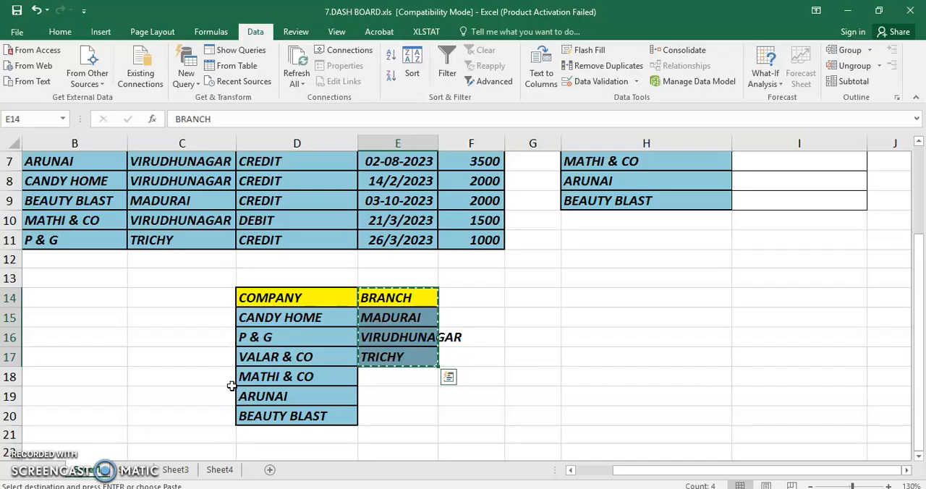
left_click(134, 472)
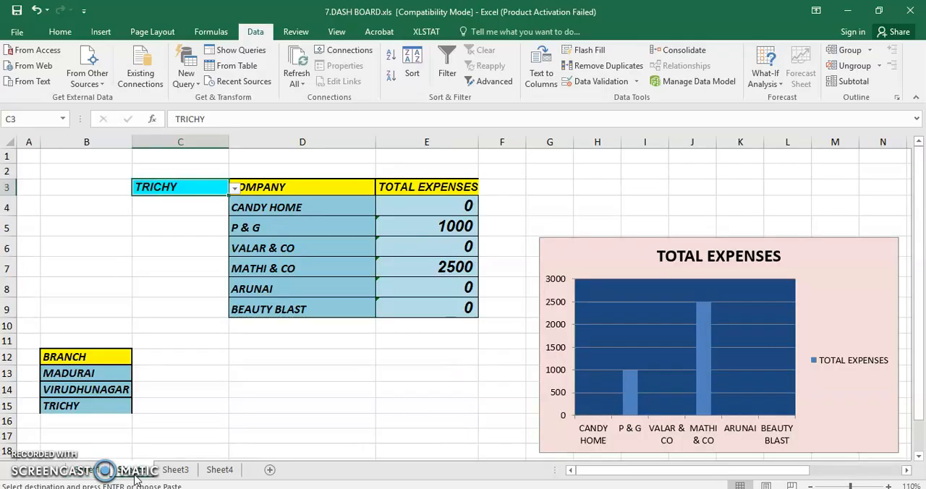
left_click(65, 357)
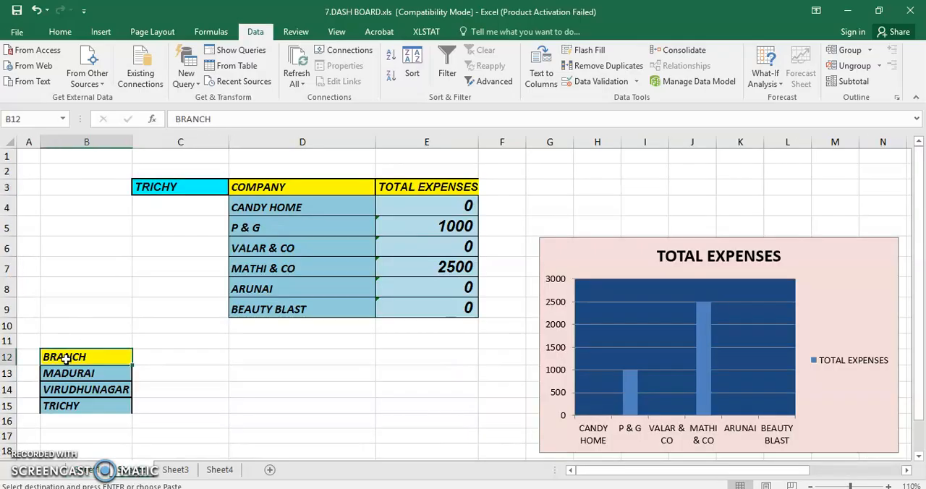
key("ctrl+v")
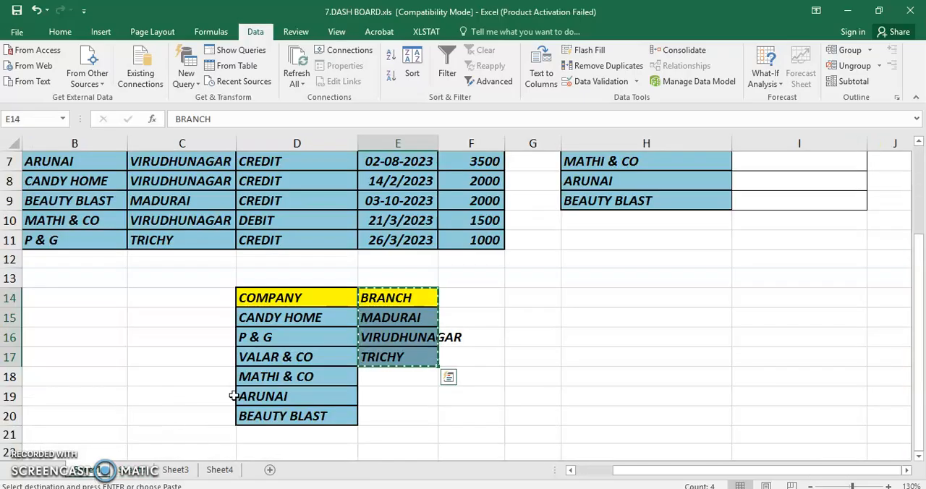
Copy the extracted company list D14:D20 from Sheet1 to Sheet2, starting at cell D3.
left_click_drag(310, 298, 310, 410)
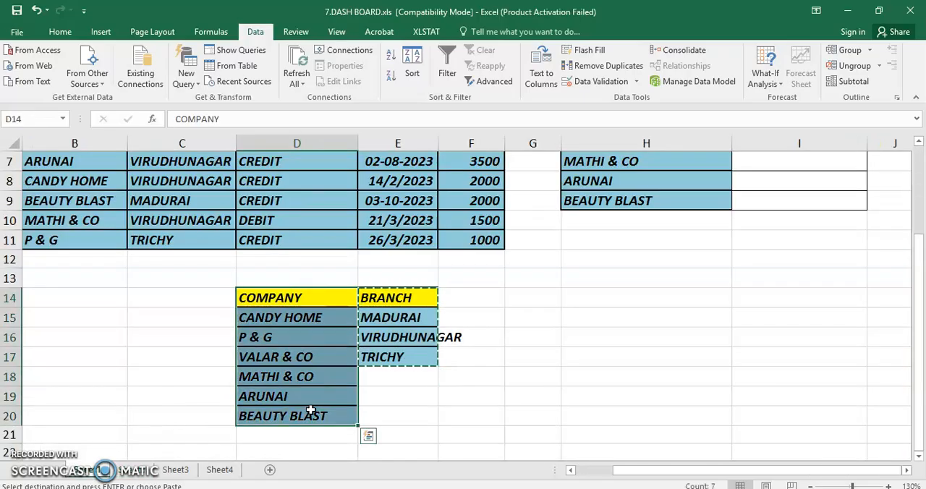
key("ctrl+c")
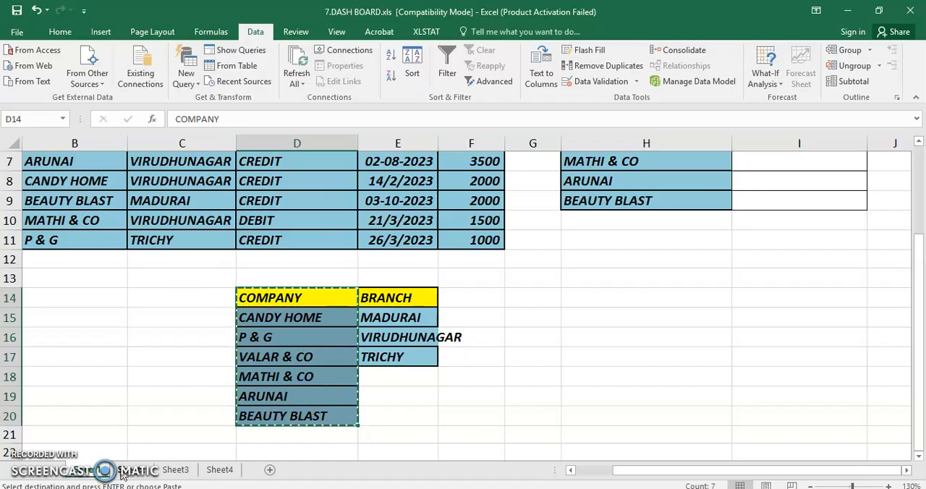
left_click(123, 471)
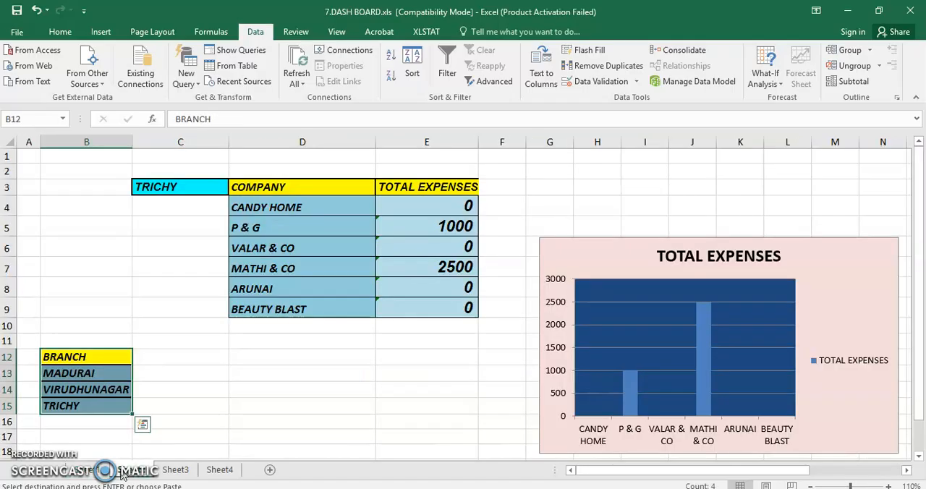
left_click(283, 186)
key("ctrl+v")
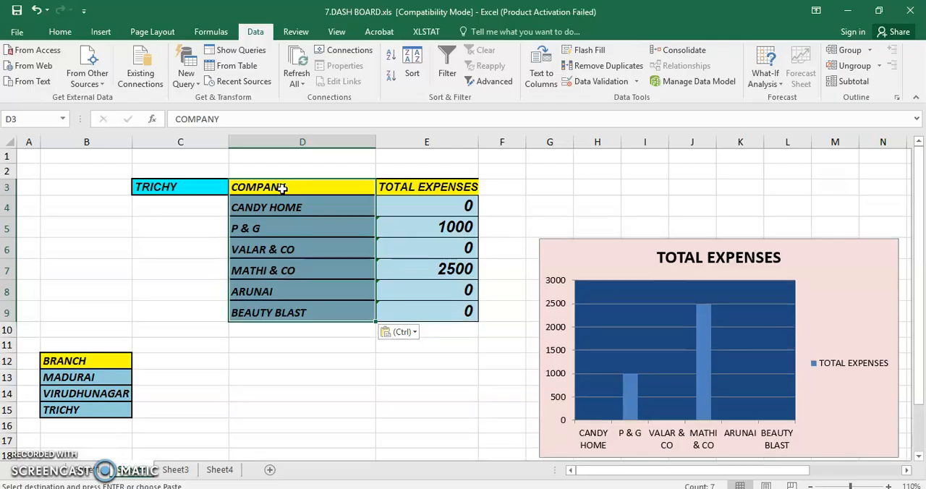
Open Data Validation for the branch selector cell C3 and allow List values.
left_click(205, 188)
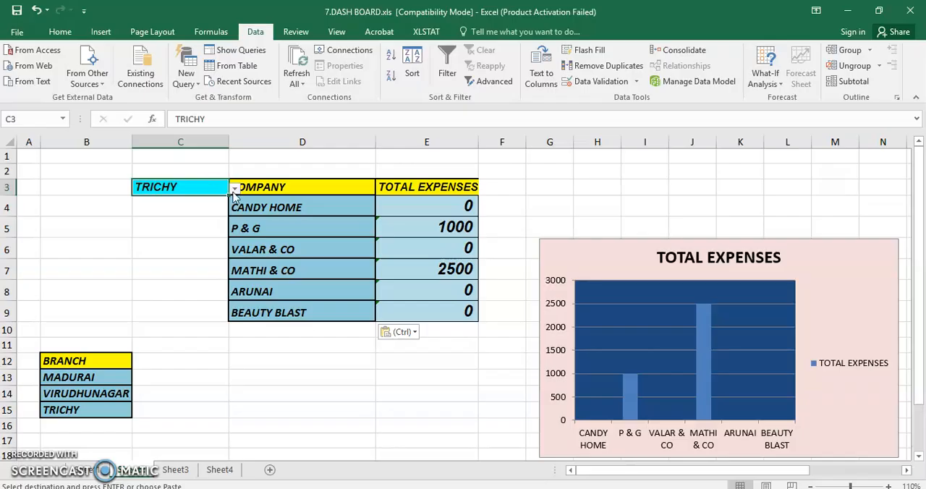
left_click(234, 190)
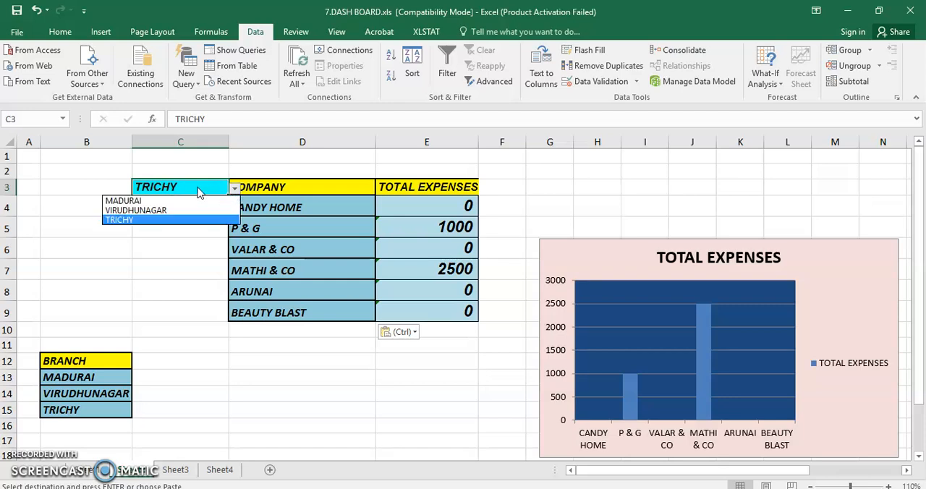
left_click(199, 189)
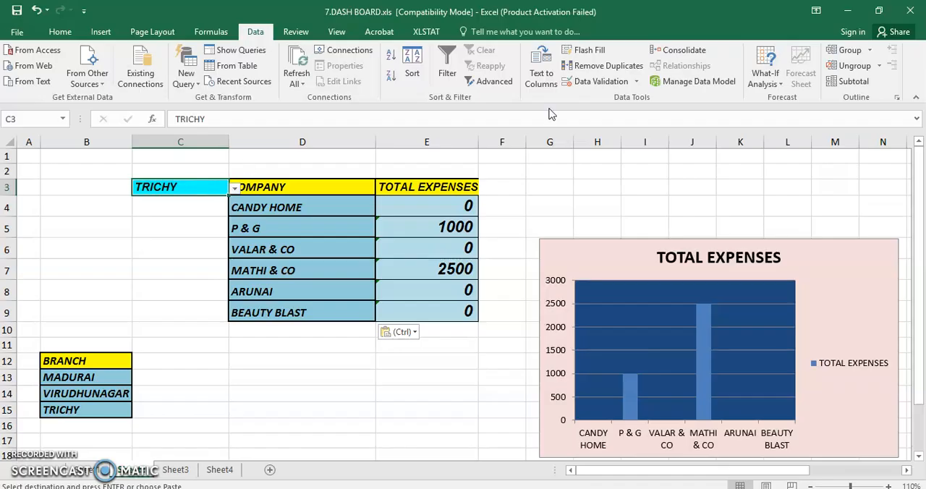
left_click(636, 82)
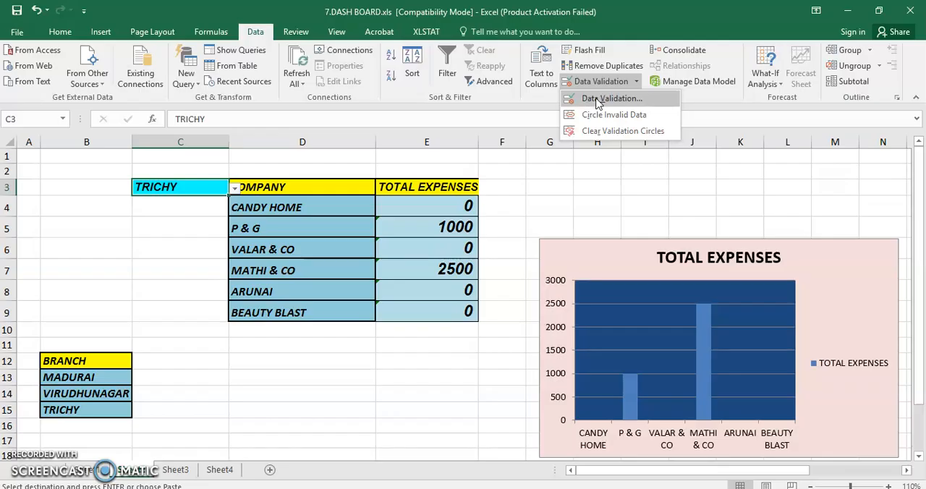
left_click(611, 99)
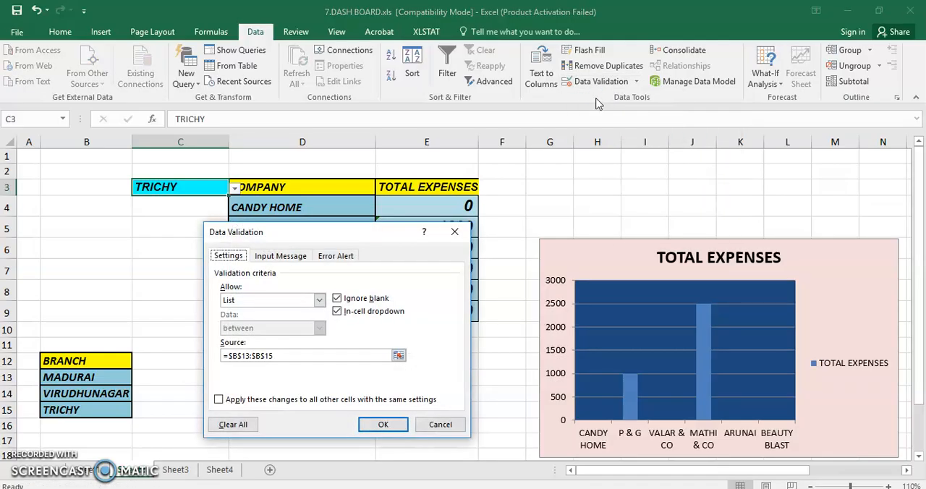
left_click(319, 301)
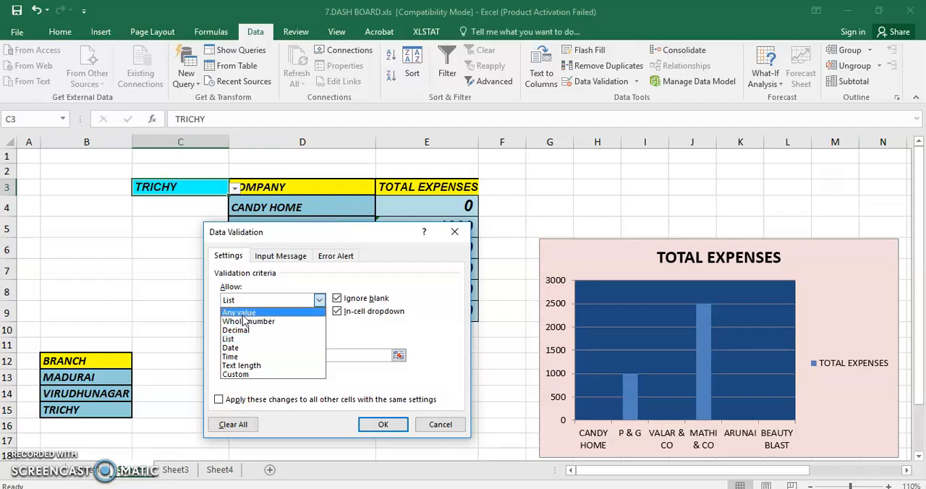
left_click(244, 338)
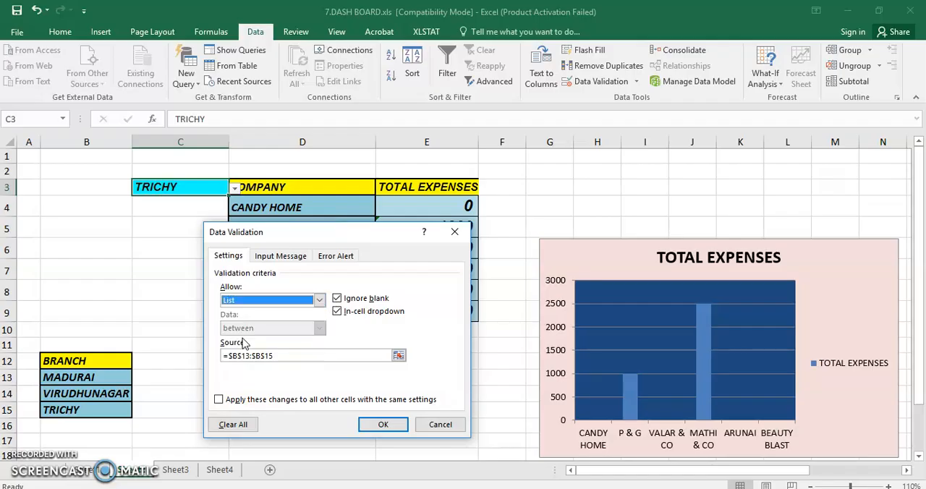
Apply the validation with the branch names =$B$13:$B$15 as source, and choose MADURAI in C3.
key("Tab")
left_click(398, 355)
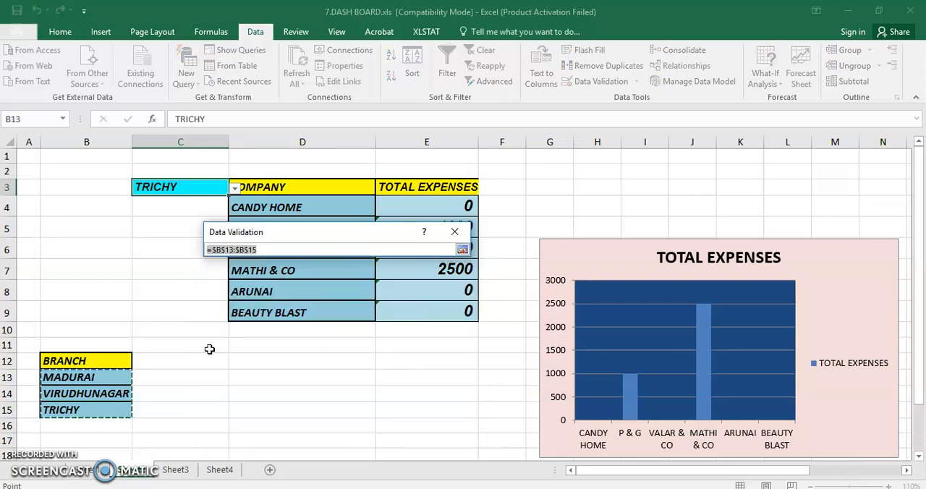
left_click_drag(76, 377, 74, 410)
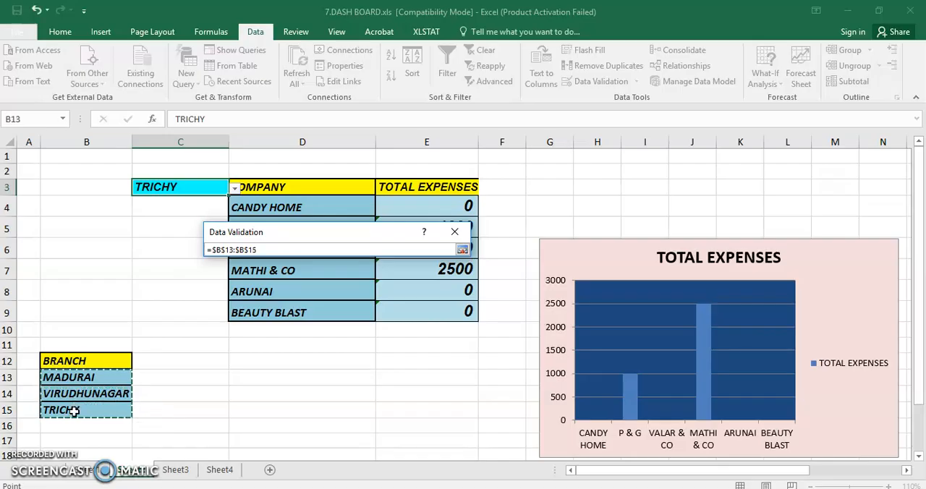
left_click(463, 251)
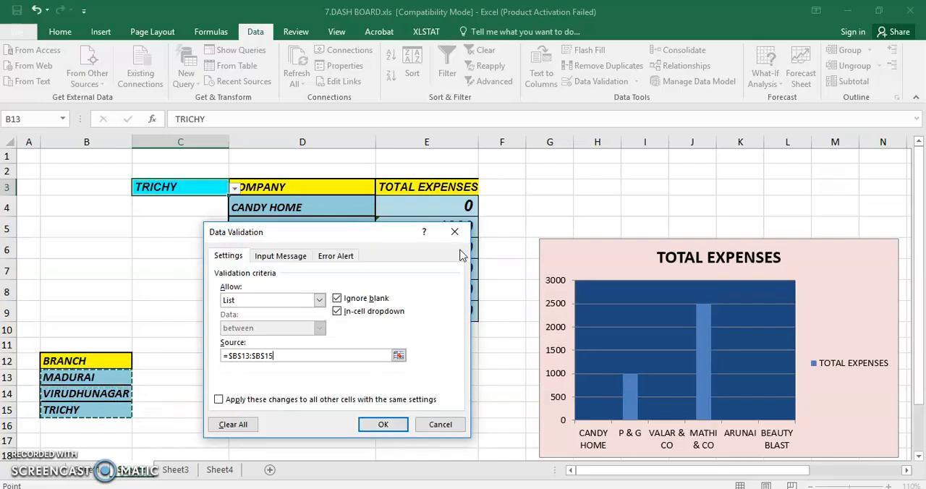
left_click(380, 427)
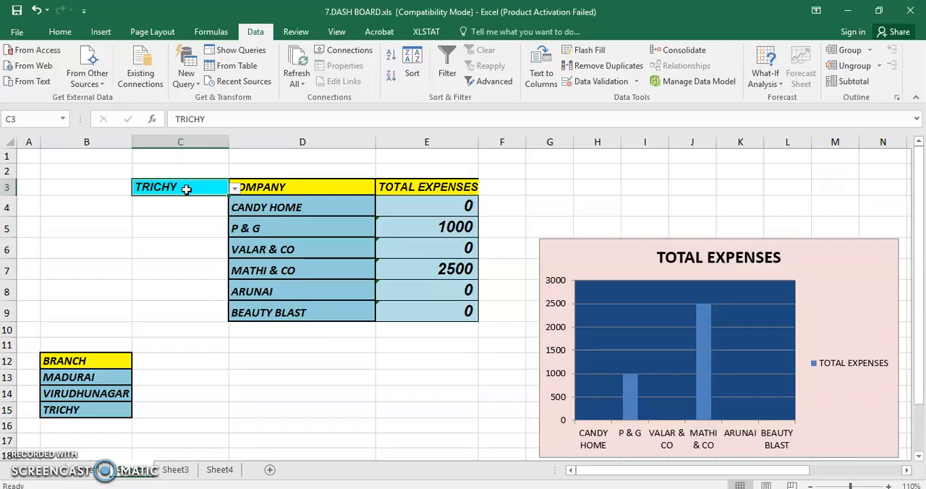
left_click(234, 189)
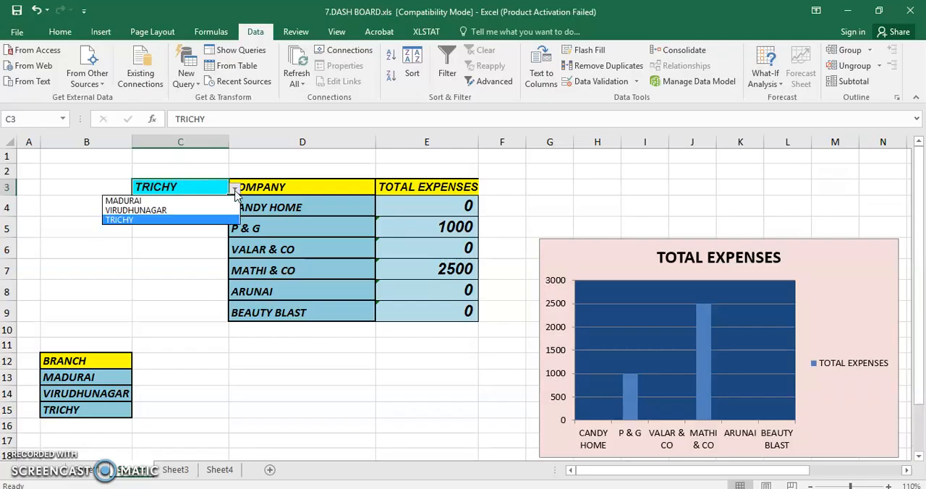
left_click(143, 202)
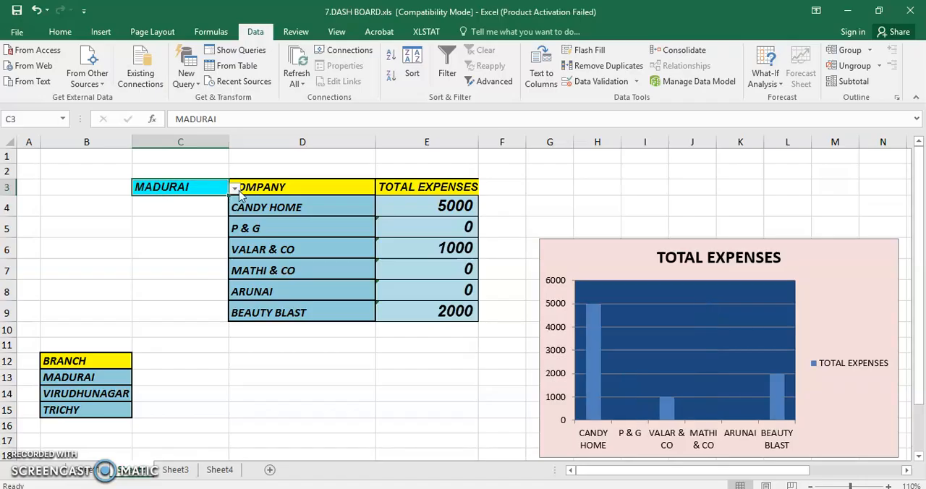
Examine the SUMIFS formula in the first TOTAL EXPENSES cell, E4, and compare its ranges with the Sheet1 expense table.
left_click(399, 187)
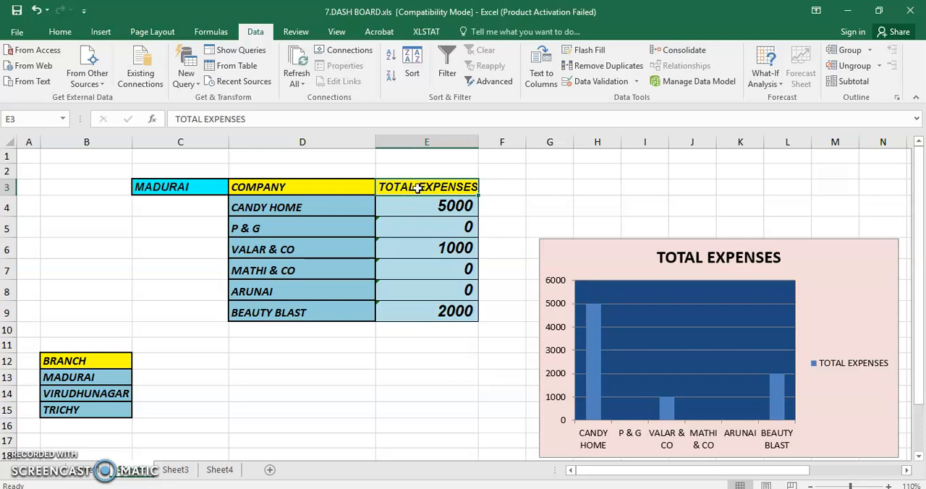
left_click(409, 207)
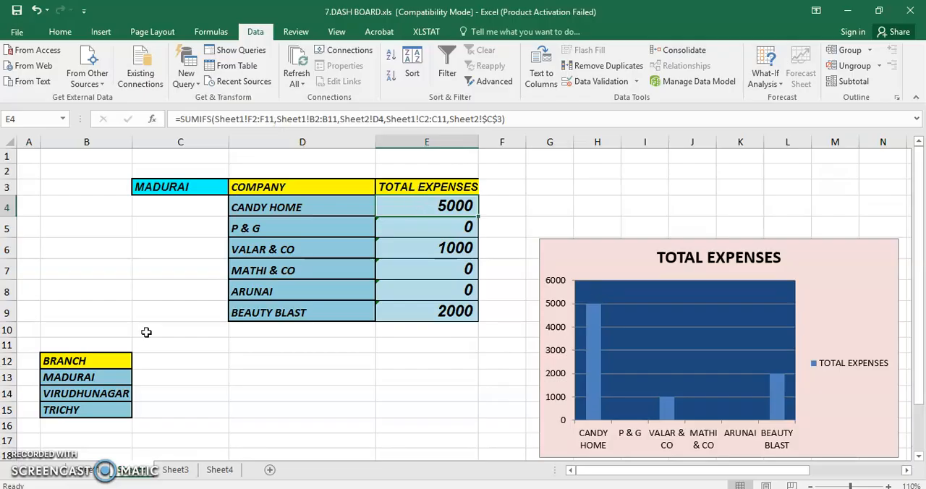
left_click(87, 472)
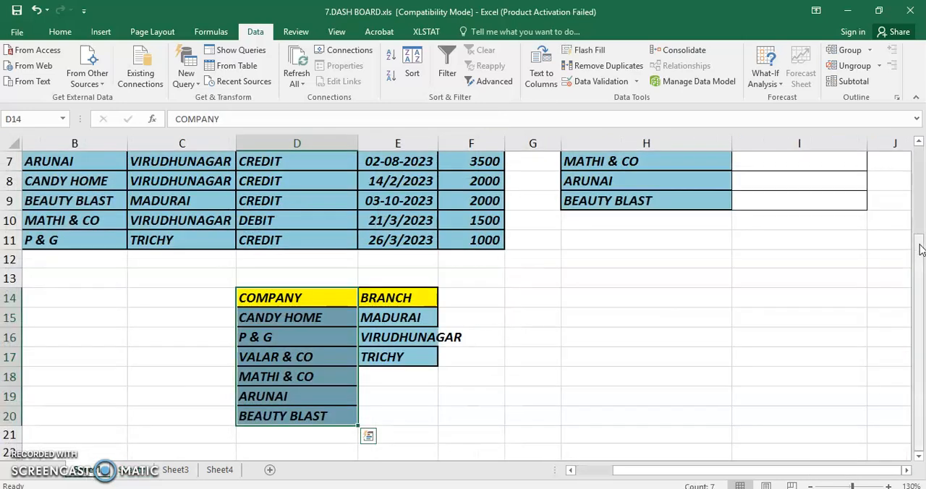
left_click_drag(920, 250, 920, 155)
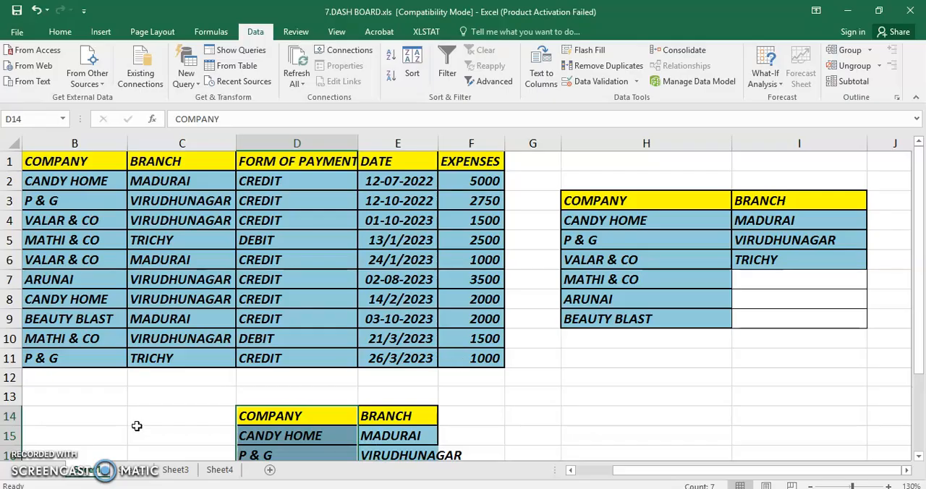
left_click(138, 471)
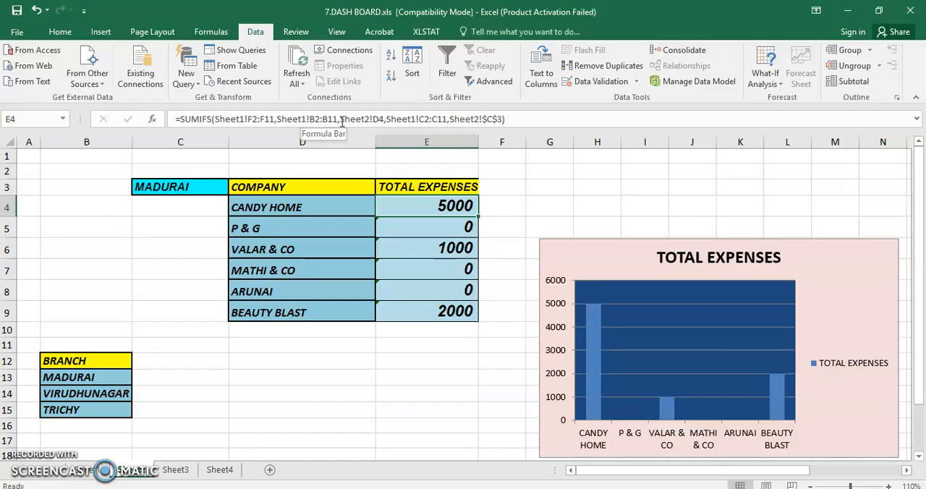
left_click(85, 474)
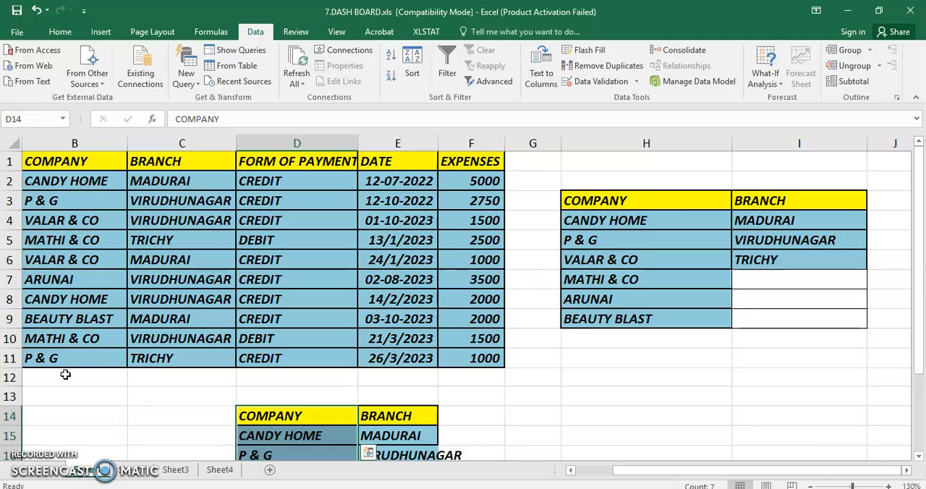
left_click(134, 471)
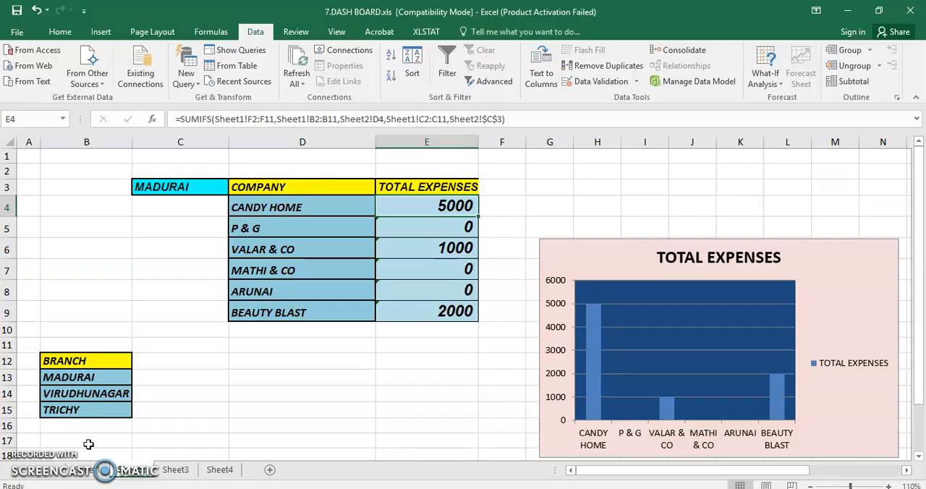
left_click(89, 471)
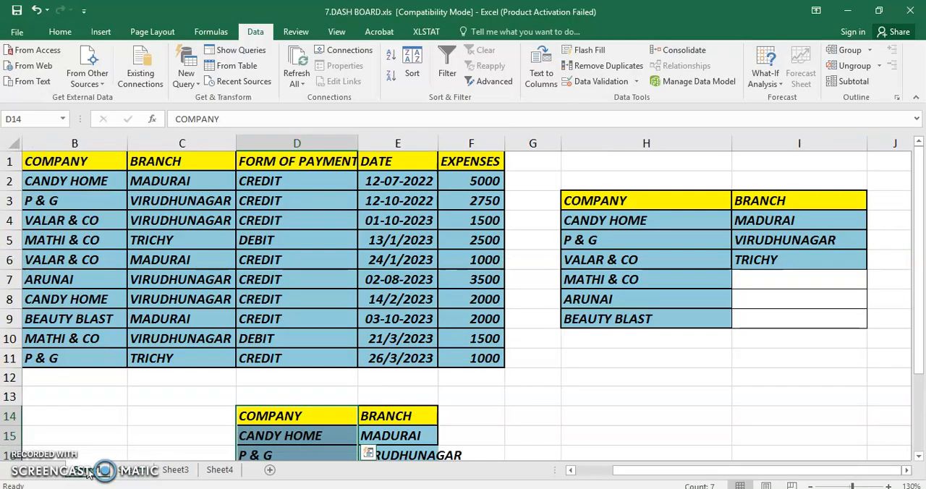
left_click(136, 471)
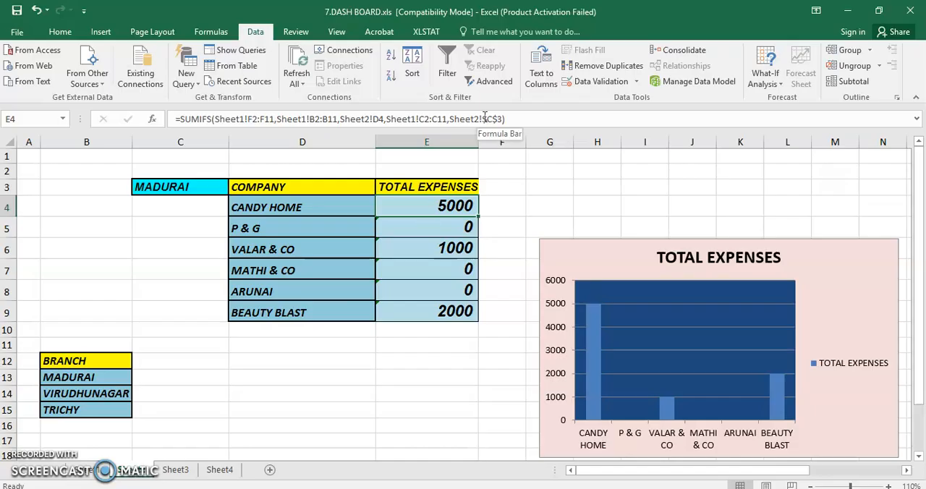
Choose VIRUDHUNAGAR in the branch selector cell C3 to test the expense table and chart.
left_click(205, 189)
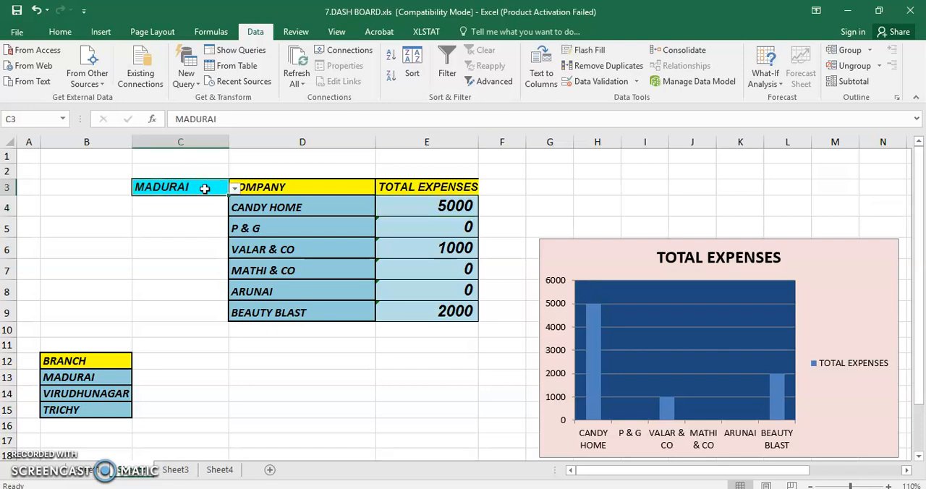
left_click(234, 188)
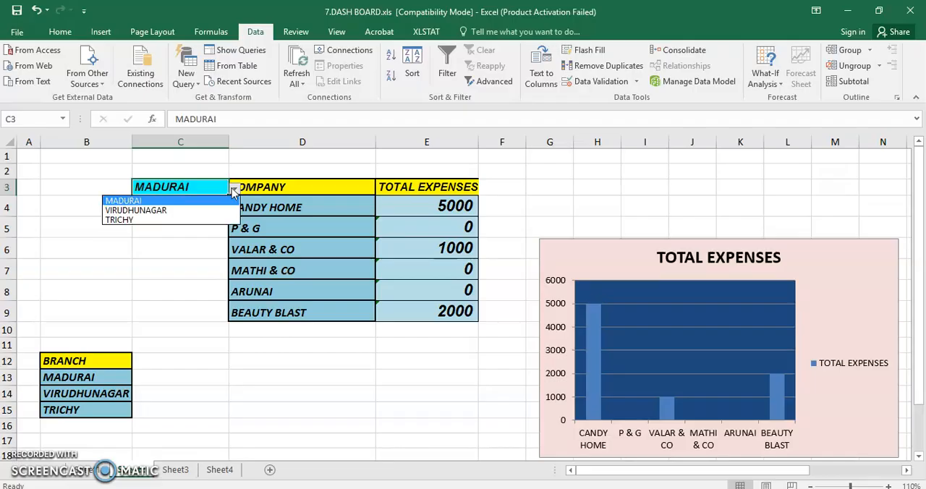
left_click(182, 211)
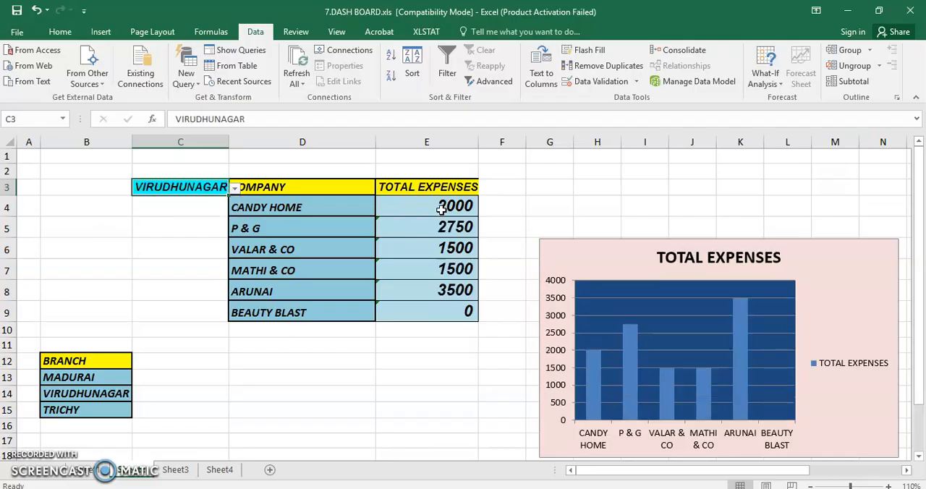
Examine the SUMIFS formula in E4 for the chosen branch and compare it with the Sheet1 expense table.
left_click(441, 209)
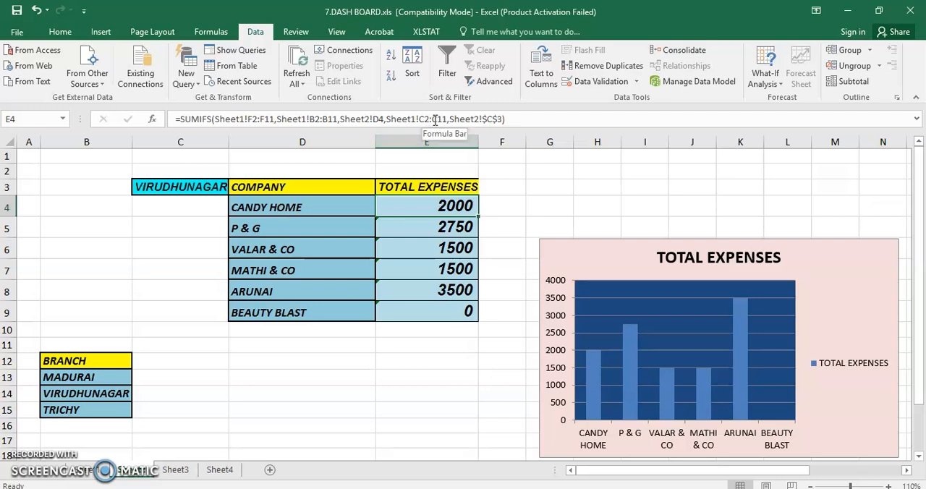
left_click(89, 472)
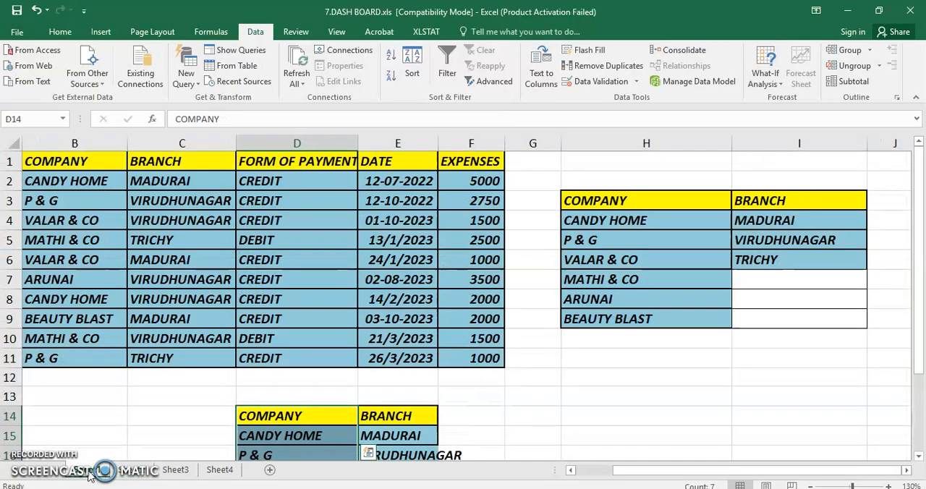
left_click(143, 472)
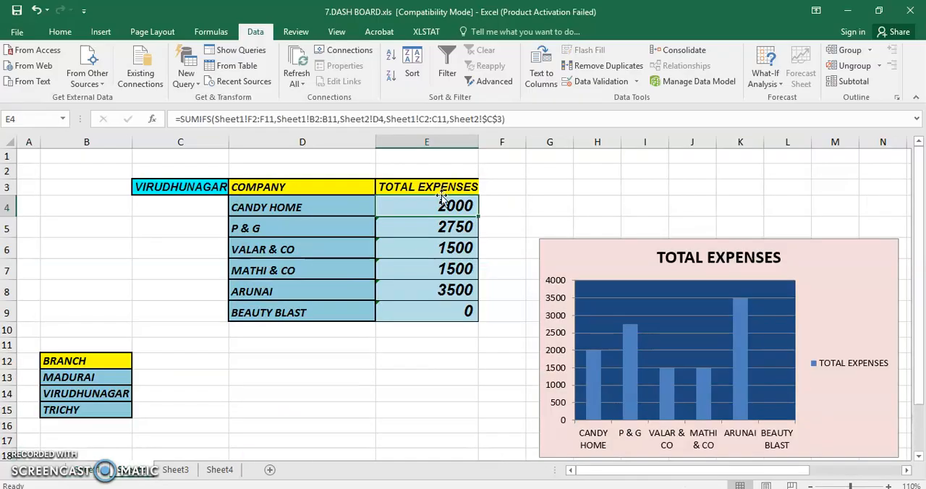
Cycle the branch selector C3 through MADURAI, TRICHY and VIRUDHUNAGAR to test the totals and the chart.
left_click(204, 187)
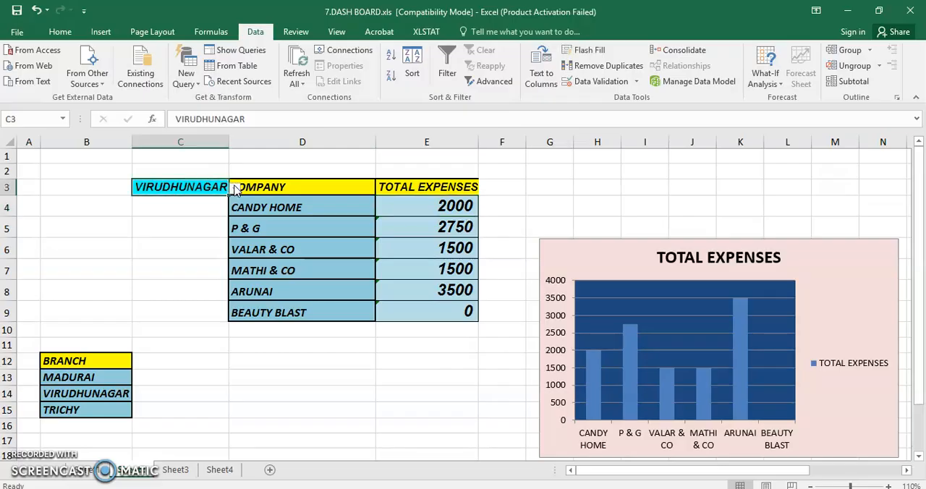
left_click(234, 188)
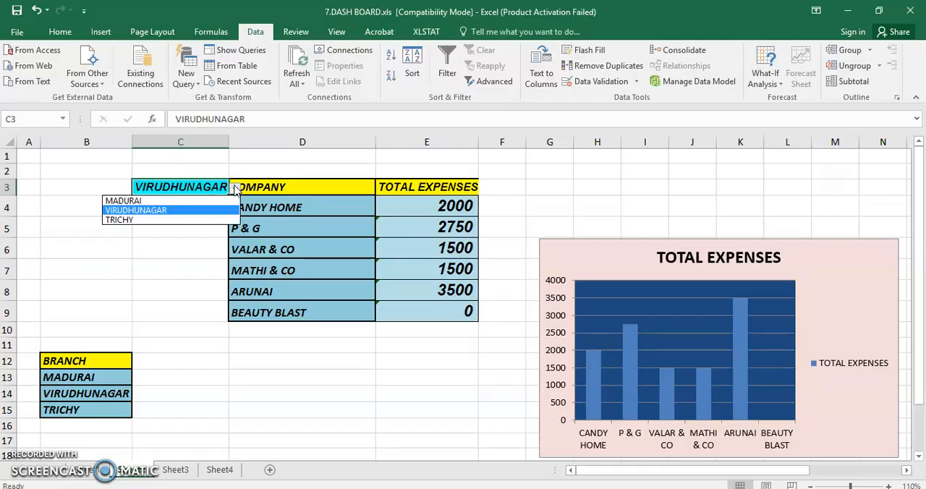
left_click(155, 202)
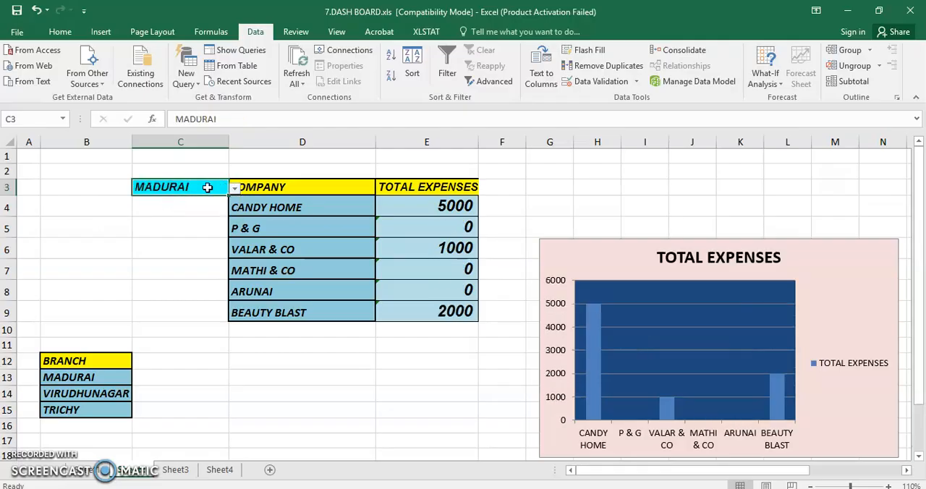
left_click(235, 189)
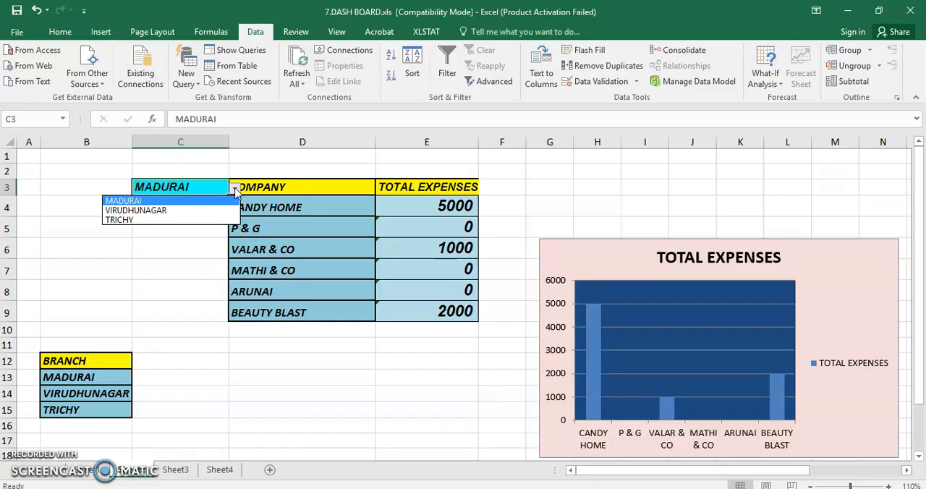
left_click(128, 220)
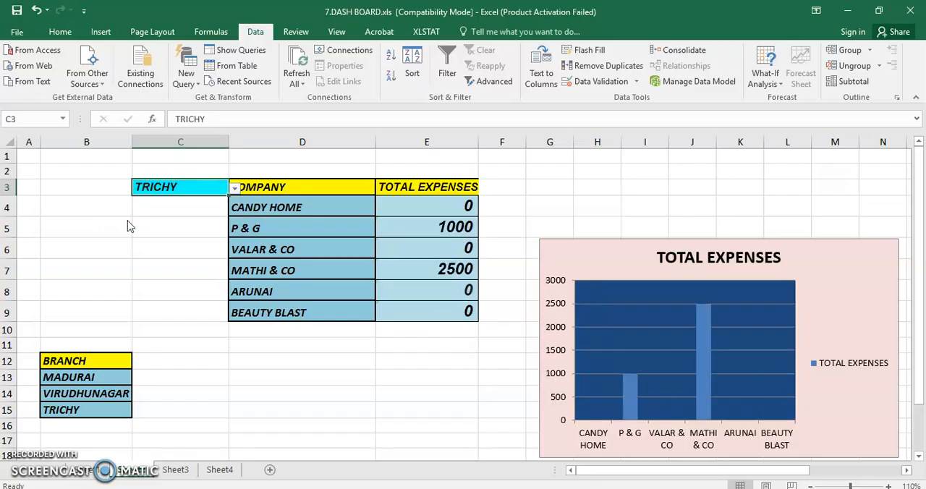
left_click(235, 189)
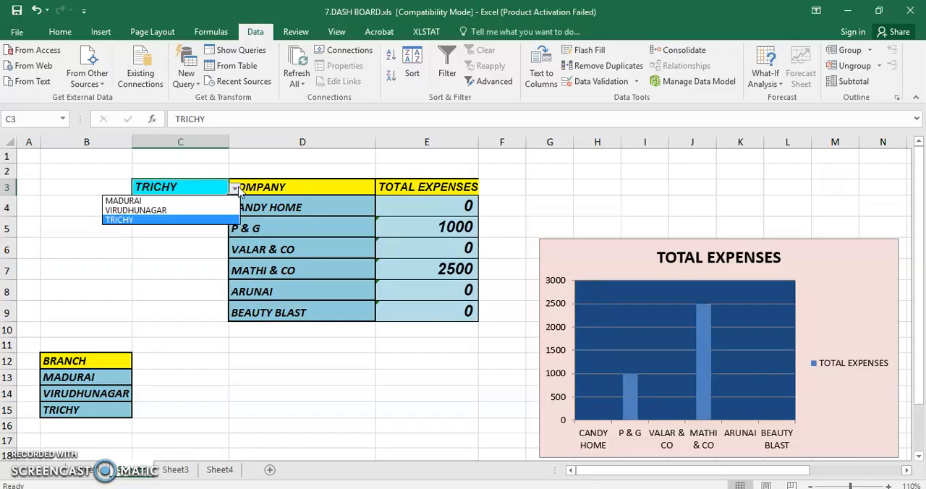
left_click(166, 210)
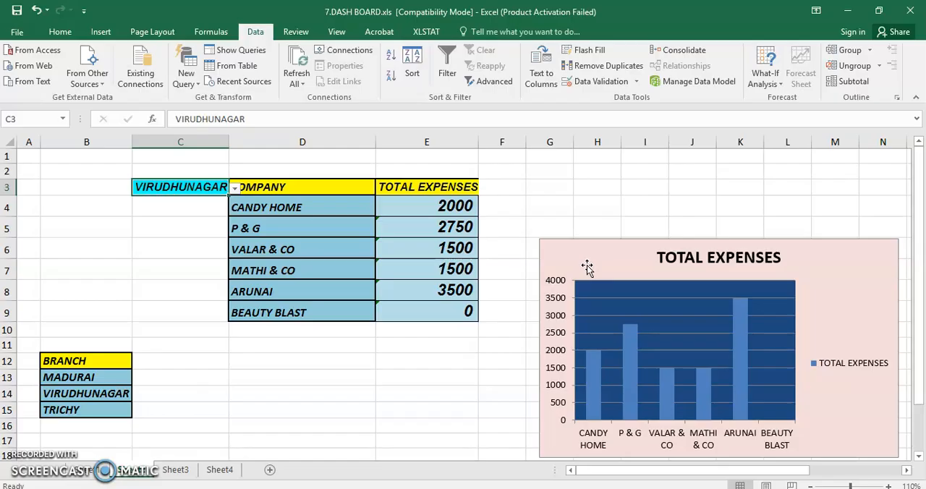
Apply the 2-D clustered column type to the TOTAL EXPENSES chart.
left_click(566, 255)
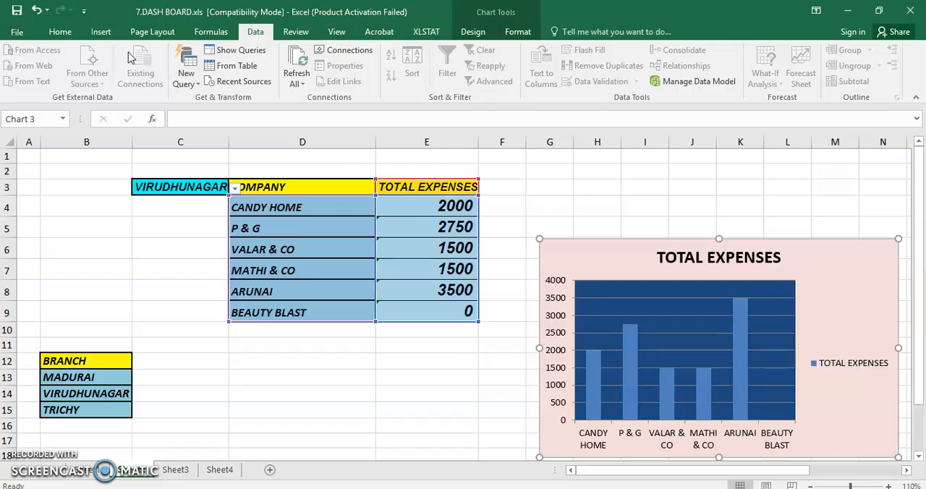
left_click(101, 31)
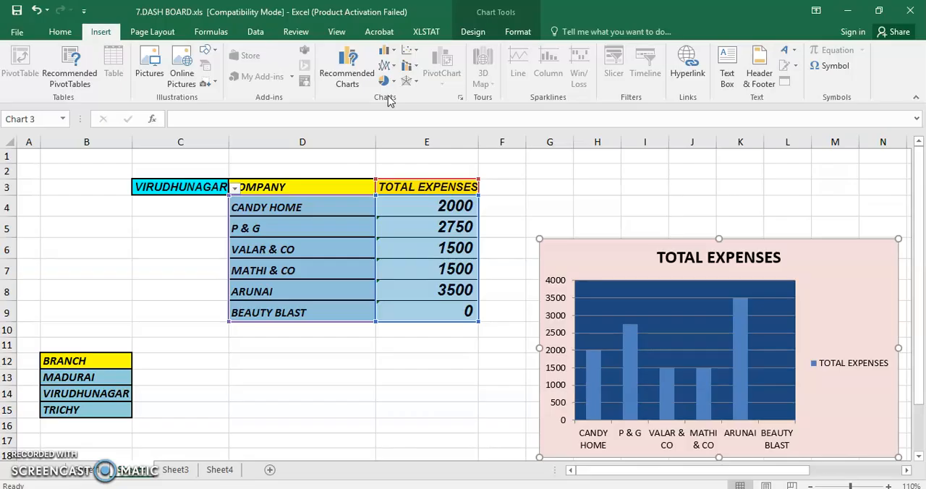
left_click(384, 51)
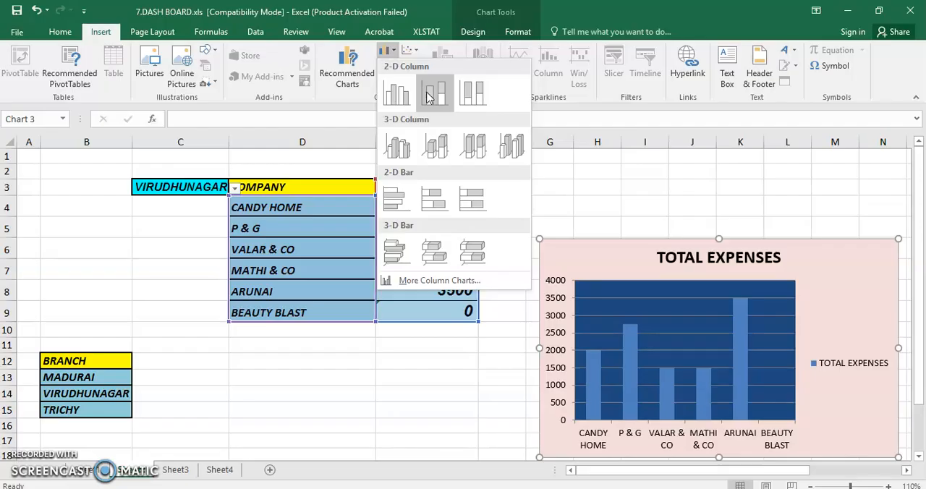
left_click(391, 92)
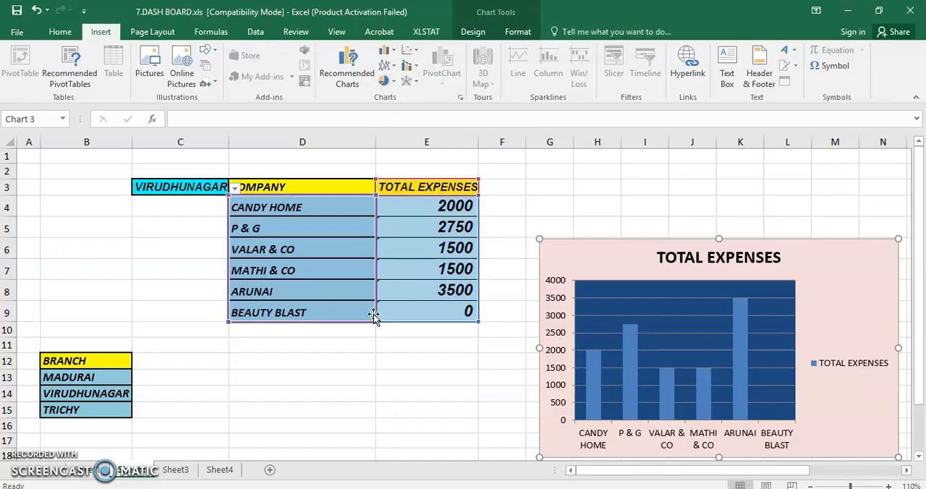
Review the chart's data source and accept =Sheet2!$D$3:$E$9 as its data range.
right_click(546, 253)
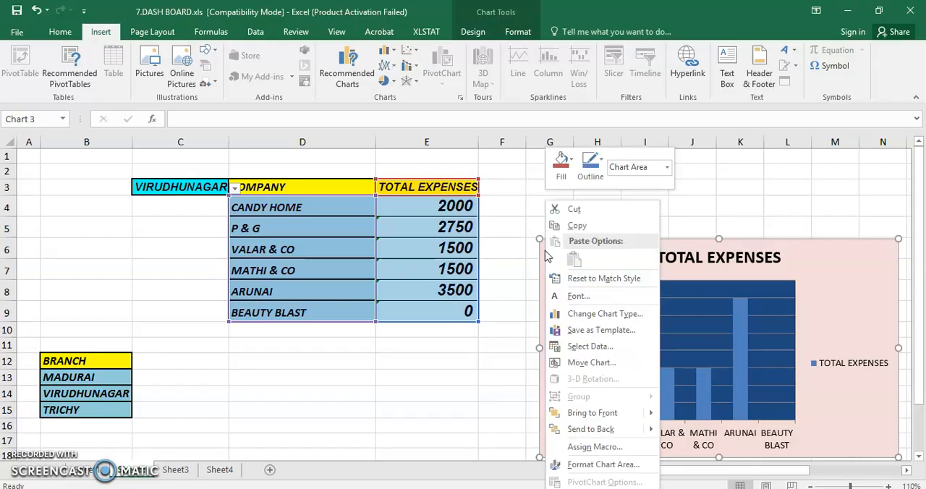
left_click(588, 347)
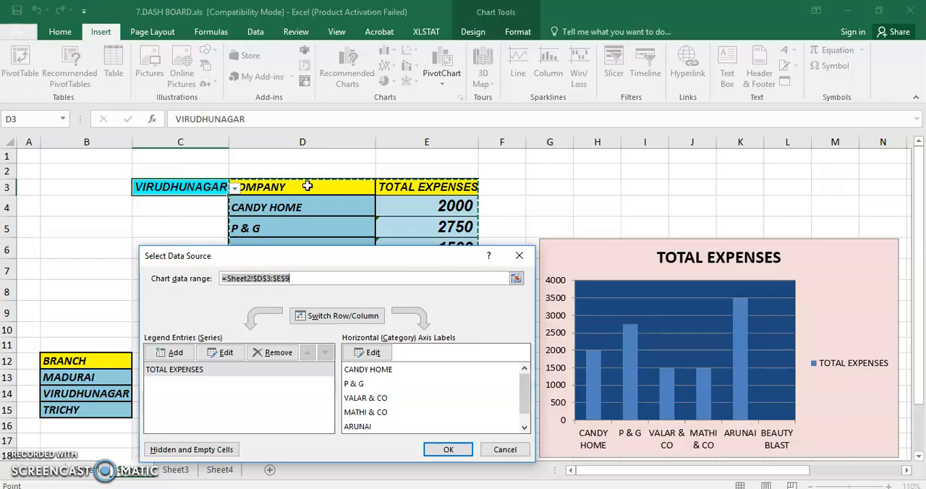
left_click_drag(312, 260, 313, 339)
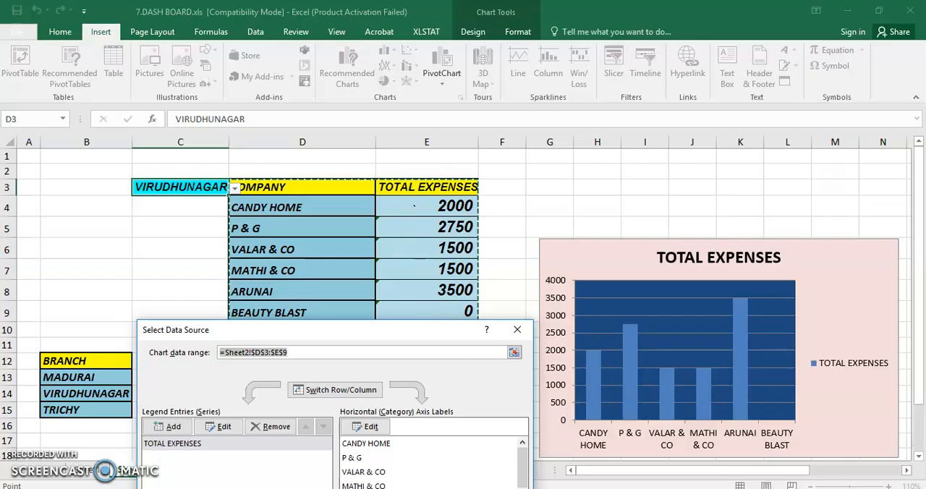
key("Return")
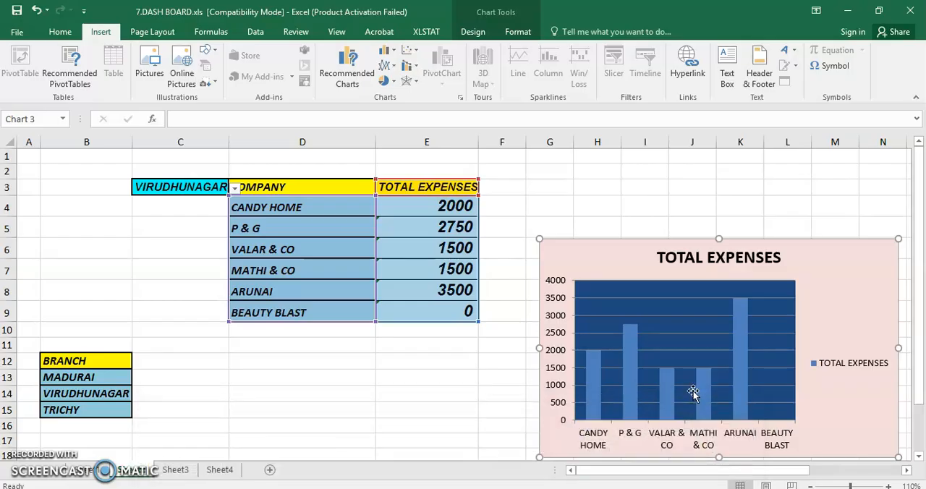
Set the branch selector C3 to MADURAI with the chart selected, and reopen its branch list.
left_click(235, 188)
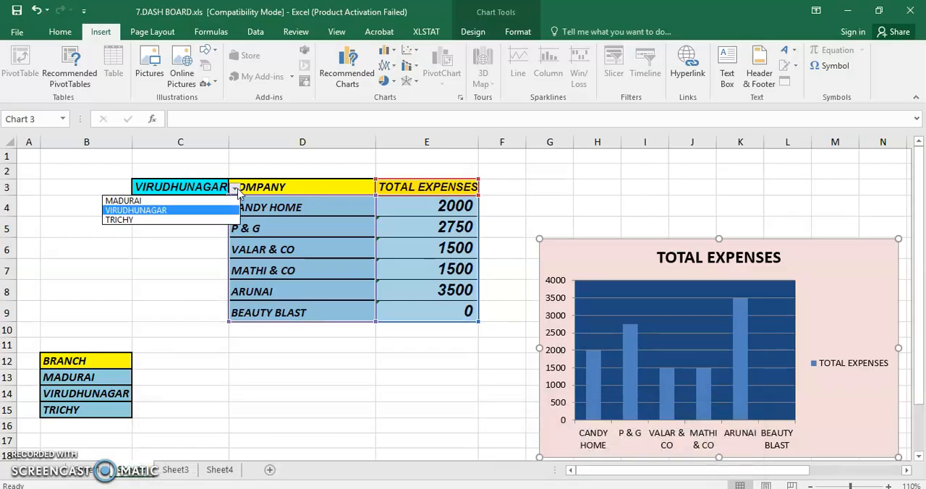
left_click(165, 201)
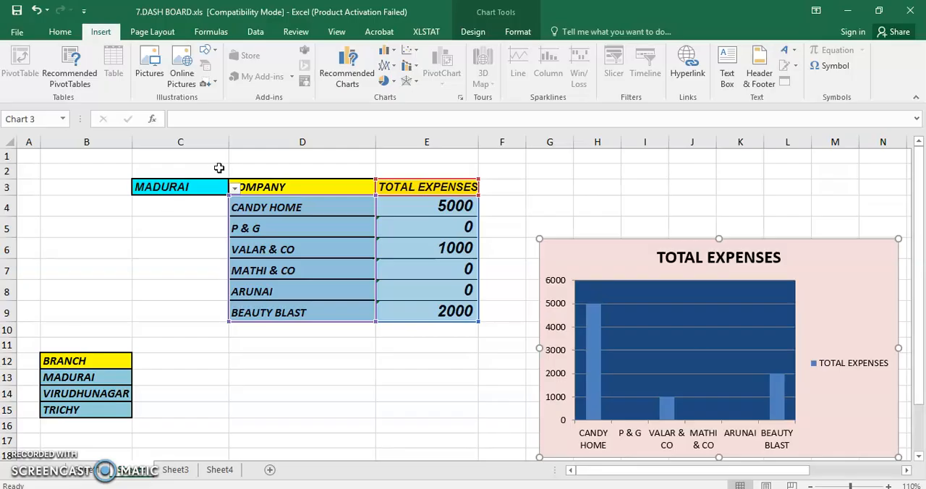
left_click(235, 188)
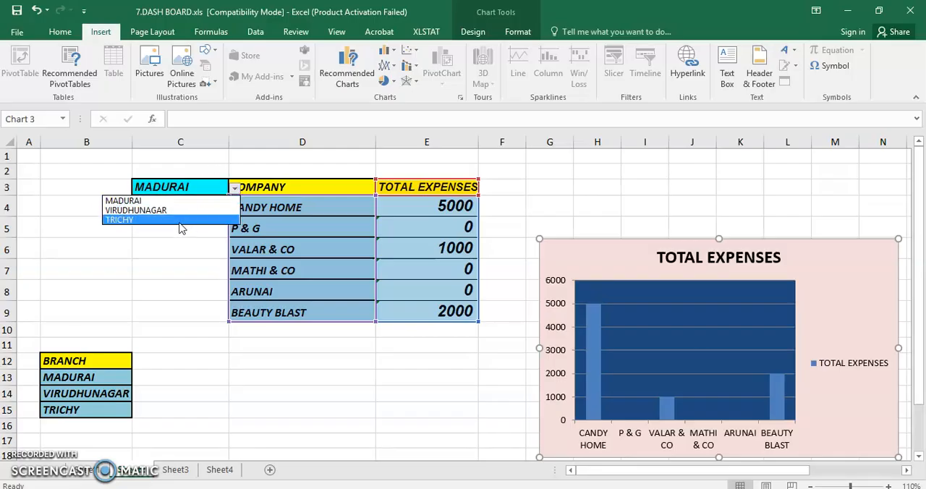